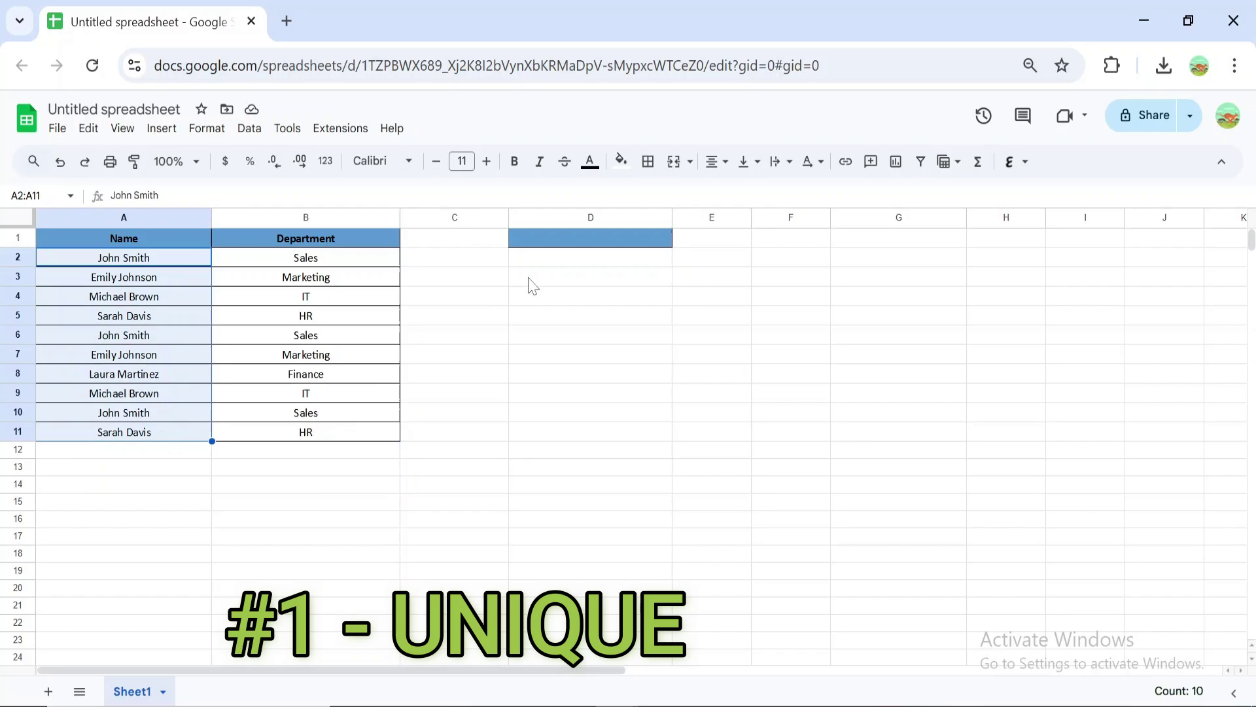
Enter =UNIQUE(A1:A11) in D1 to list the five distinct names from column A
click(569, 242)
text(=uni)
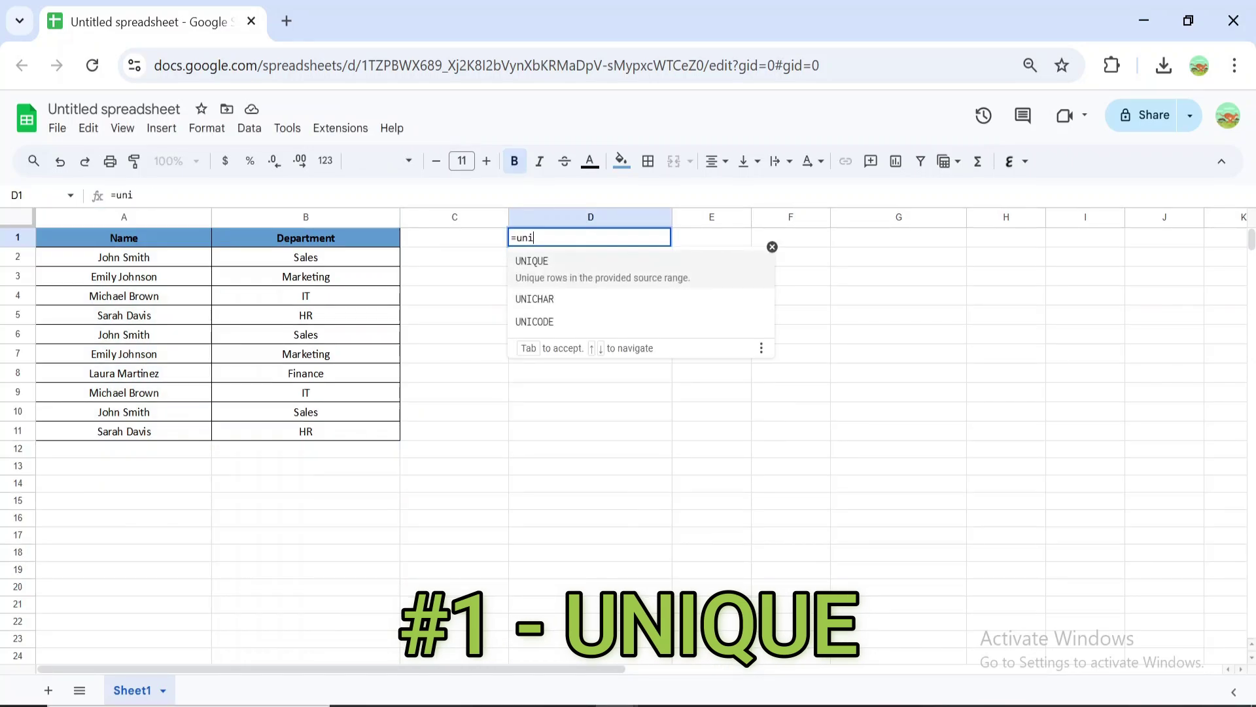
key(Tab)
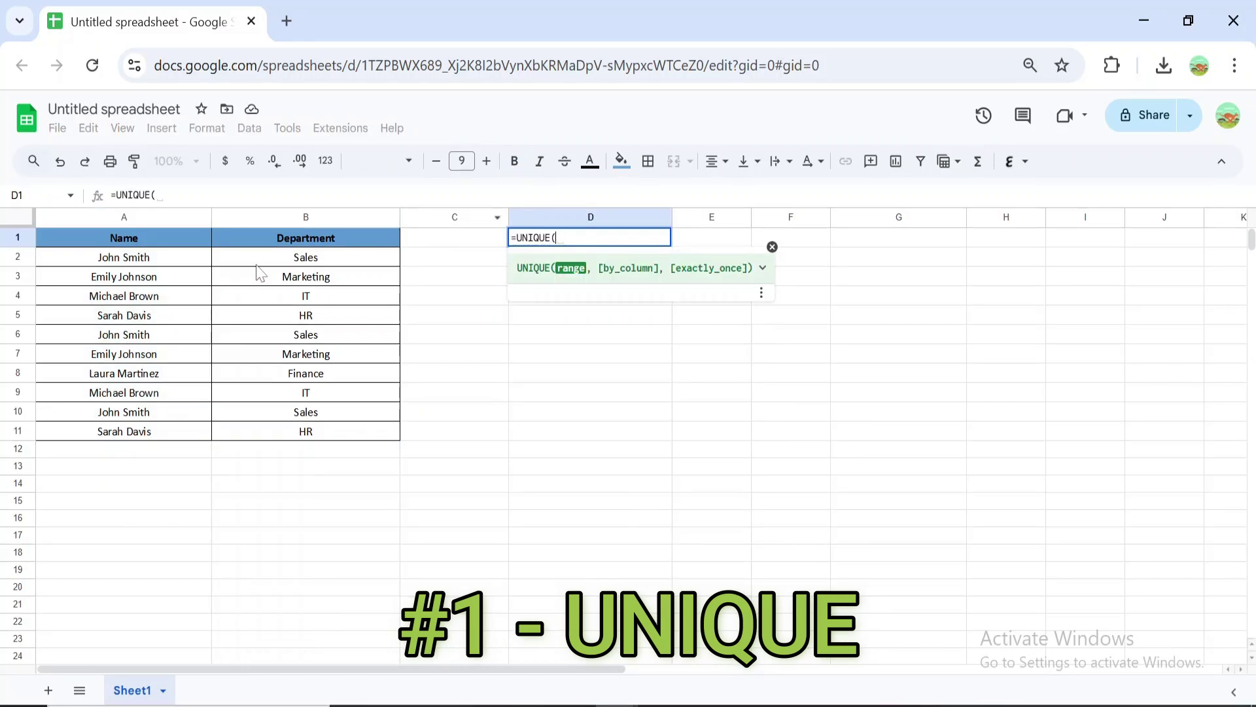
drag(134, 248, 135, 434)
text())
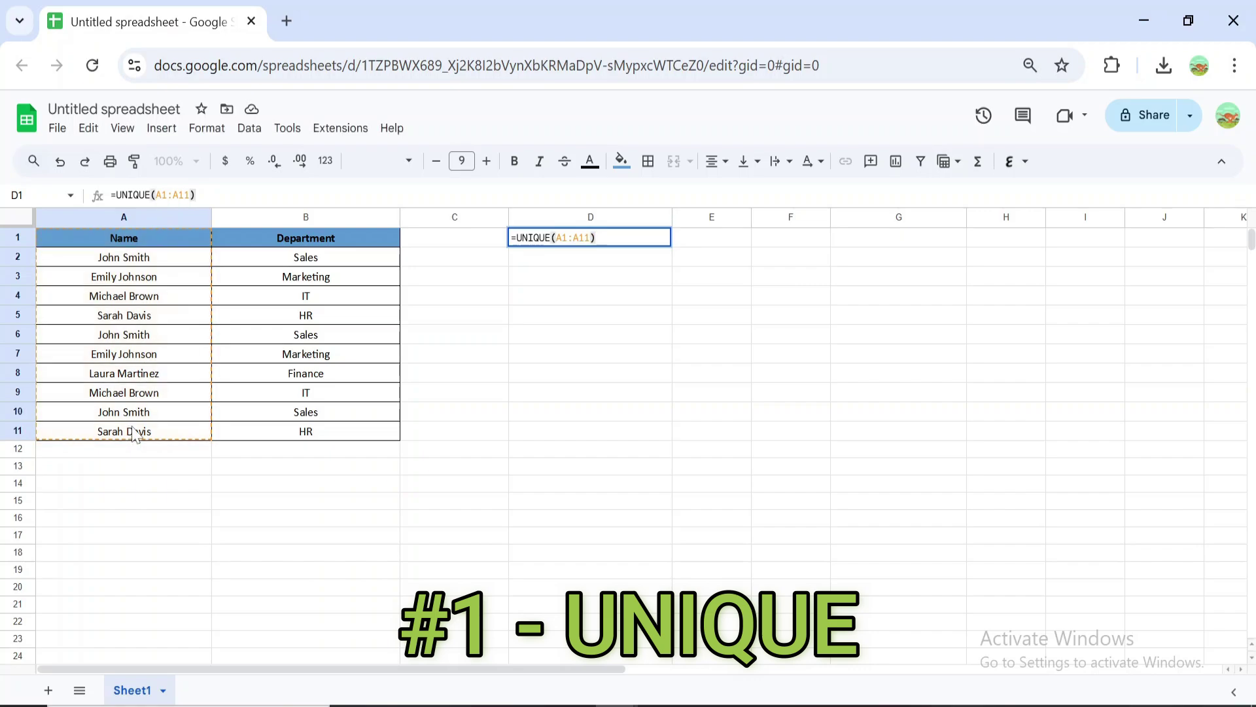
key(Return)
click(748, 355)
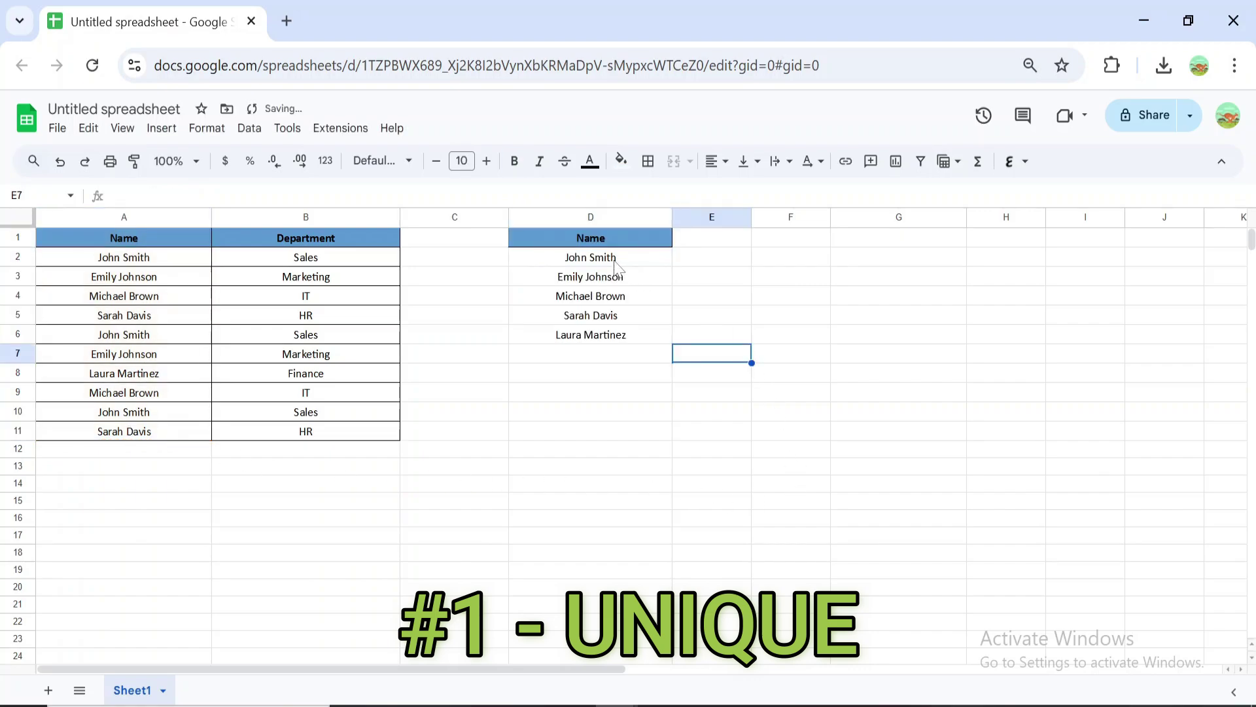
drag(618, 262, 617, 336)
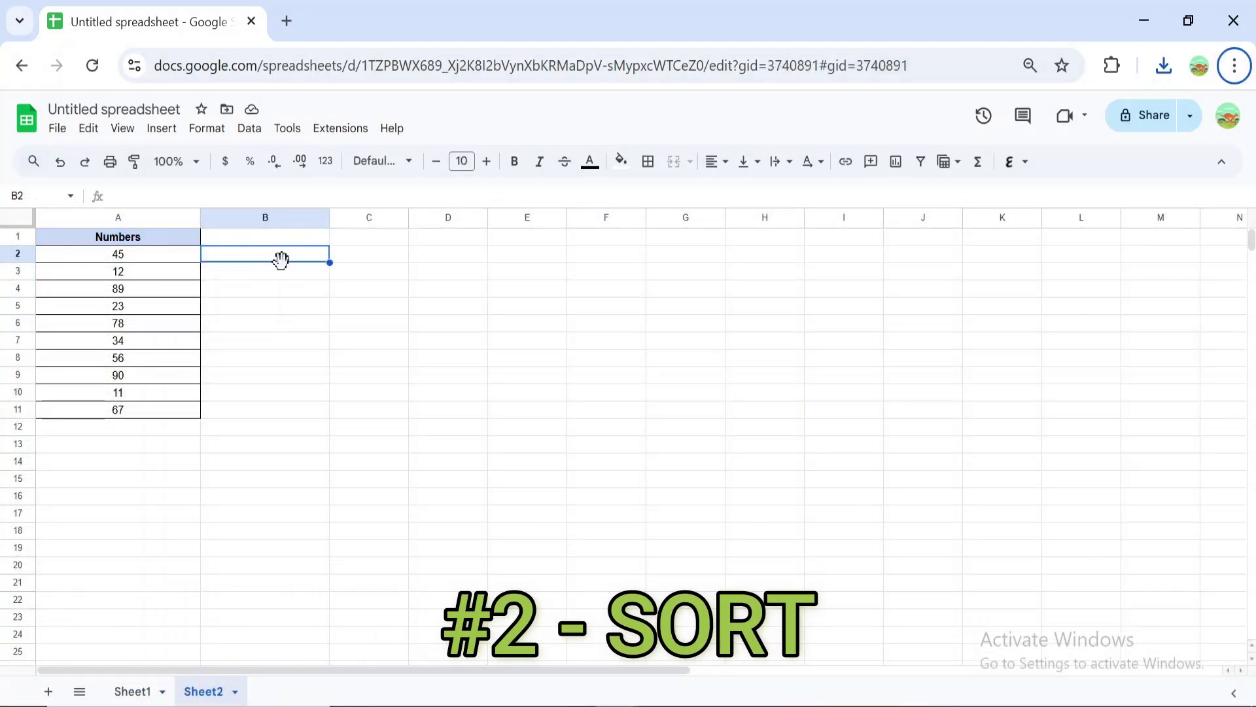
Enter =SORT(A2:A11) in B2 to list the numbers ascending from 11 to 90
text(=)
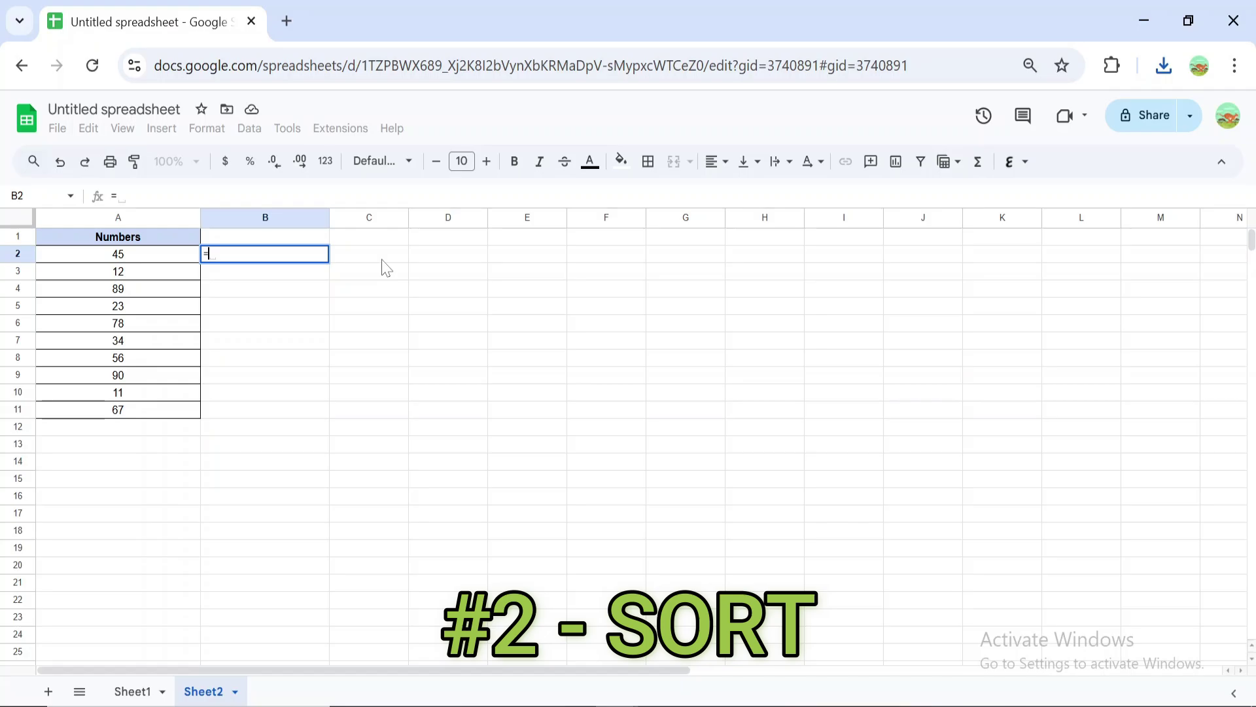
text(SORT()
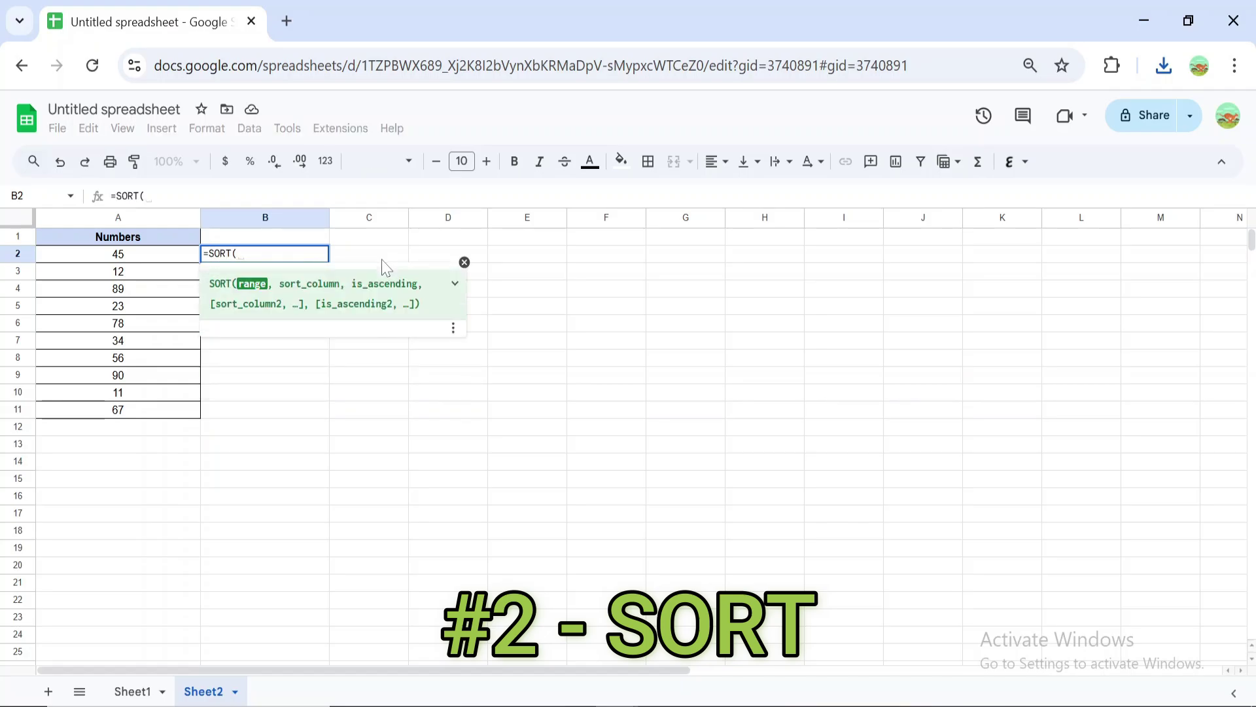
drag(151, 259, 160, 412)
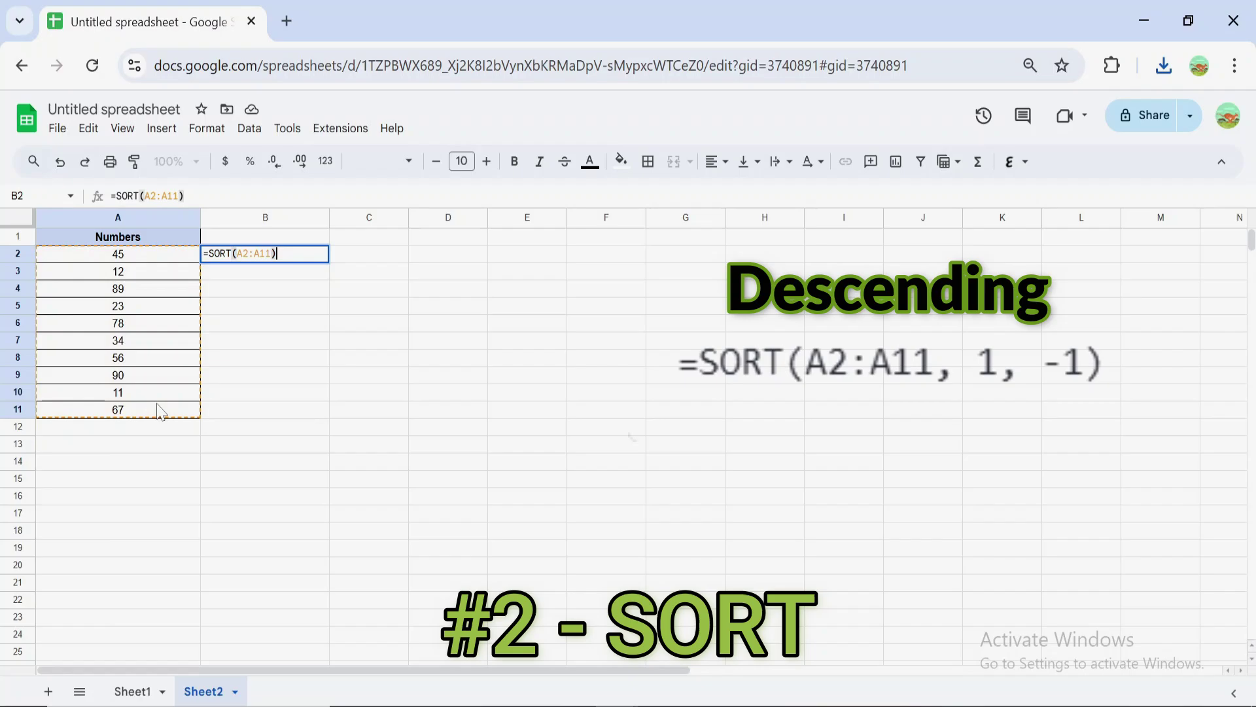
key(Return)
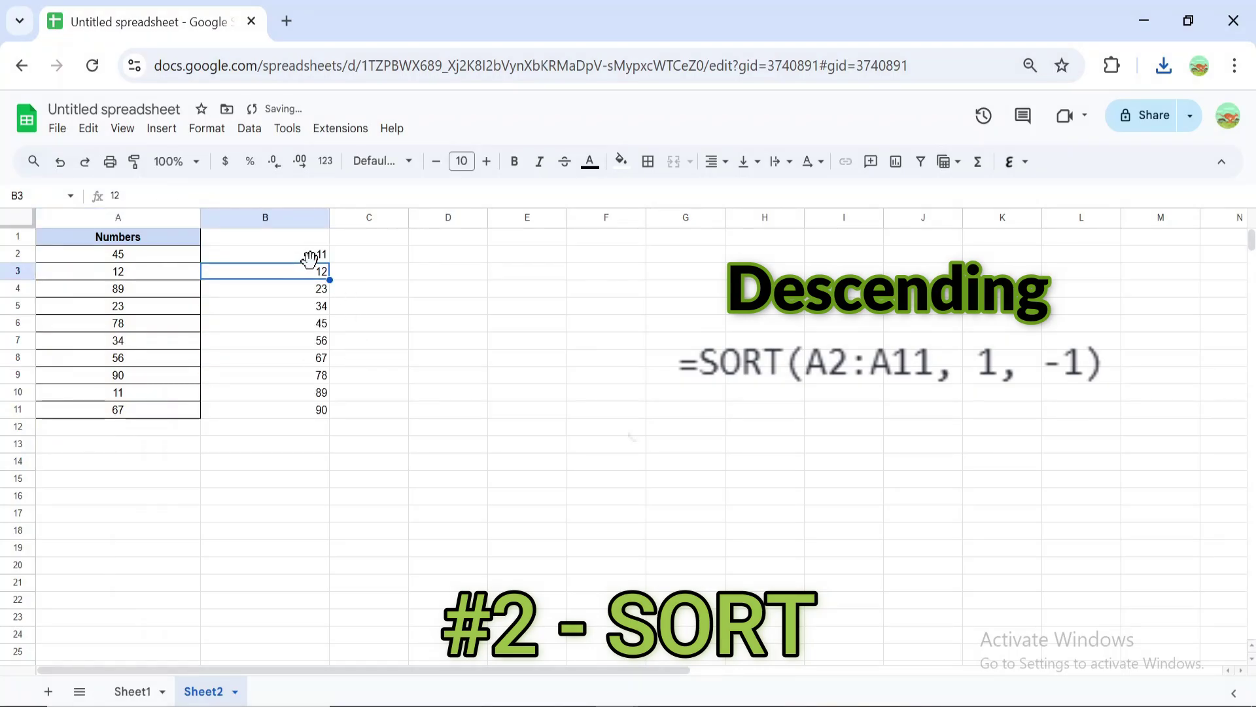
Center-align the sorted results in B2:B11
drag(311, 255, 325, 411)
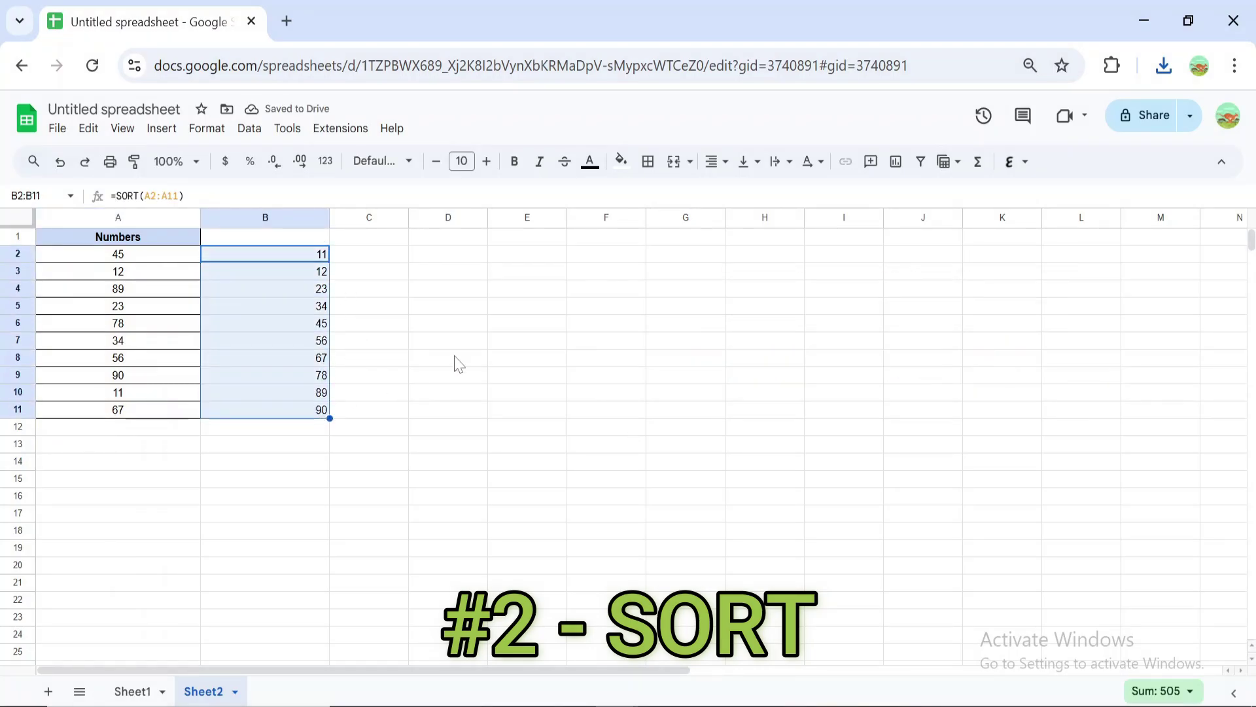
click(720, 163)
click(742, 194)
click(532, 327)
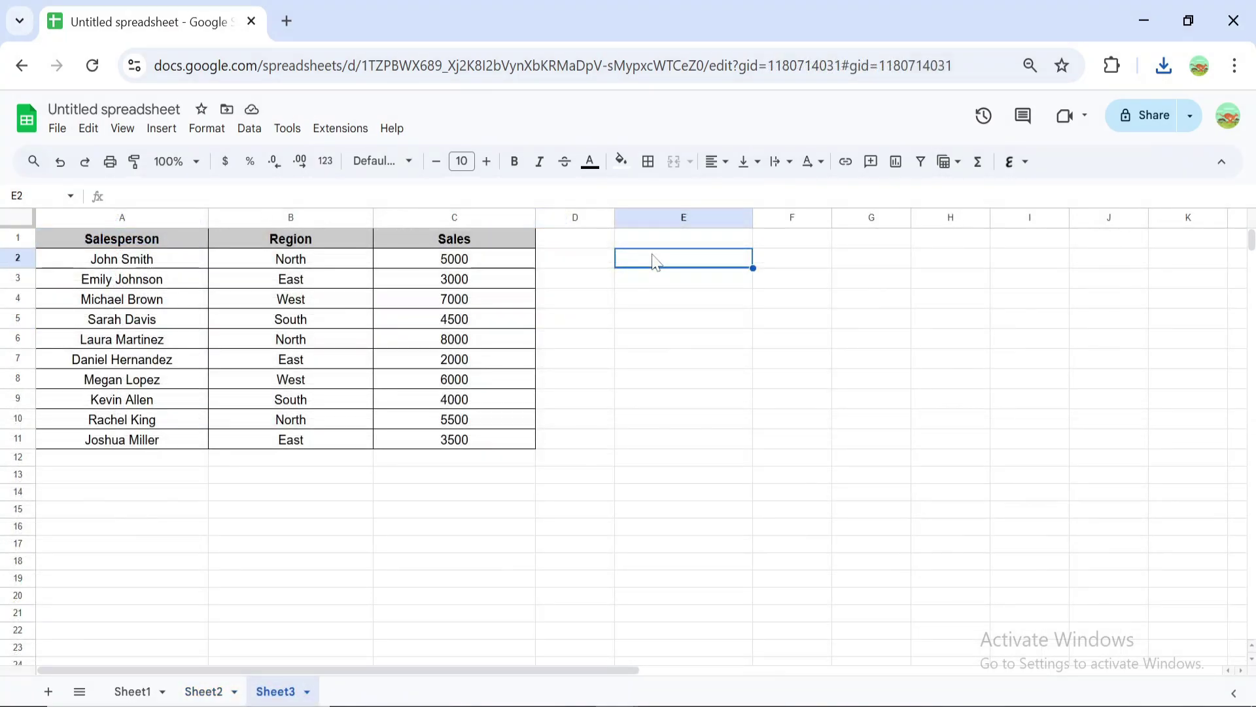
Enter =FILTER(A2:C11, C2:C11>5000) in E2 to return the rows with sales above 5000
text(=FILTER()
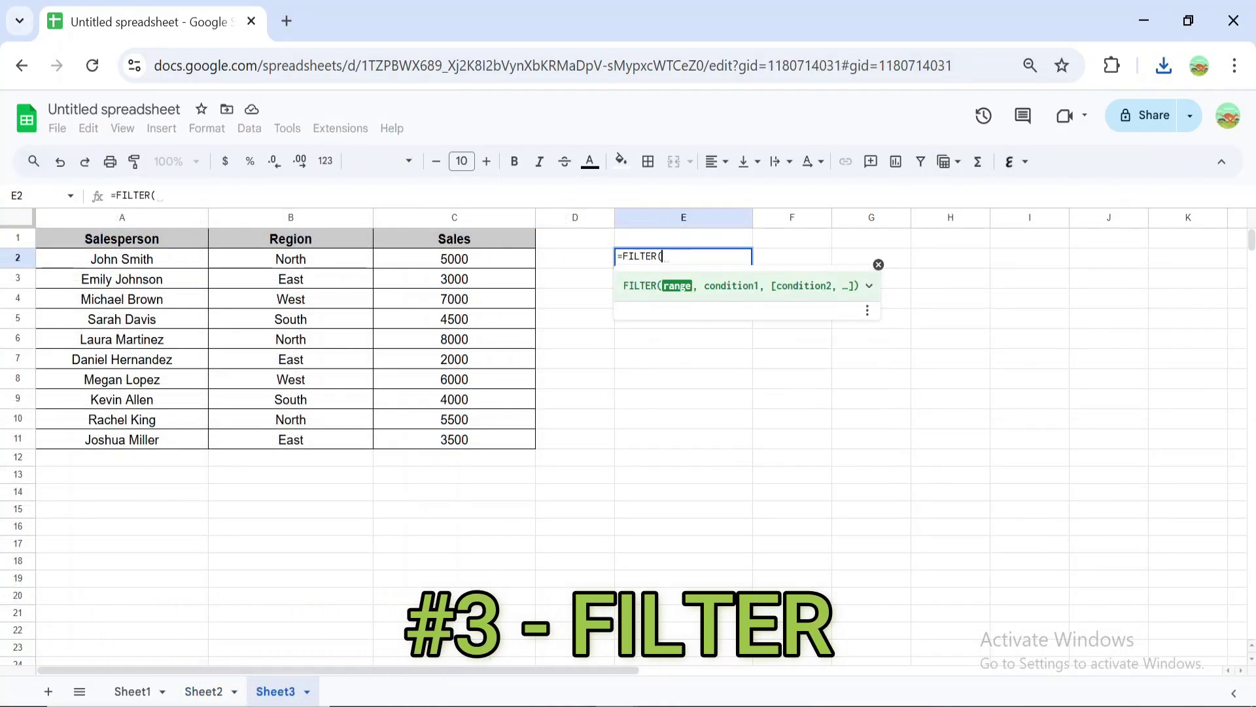
drag(102, 252, 470, 450)
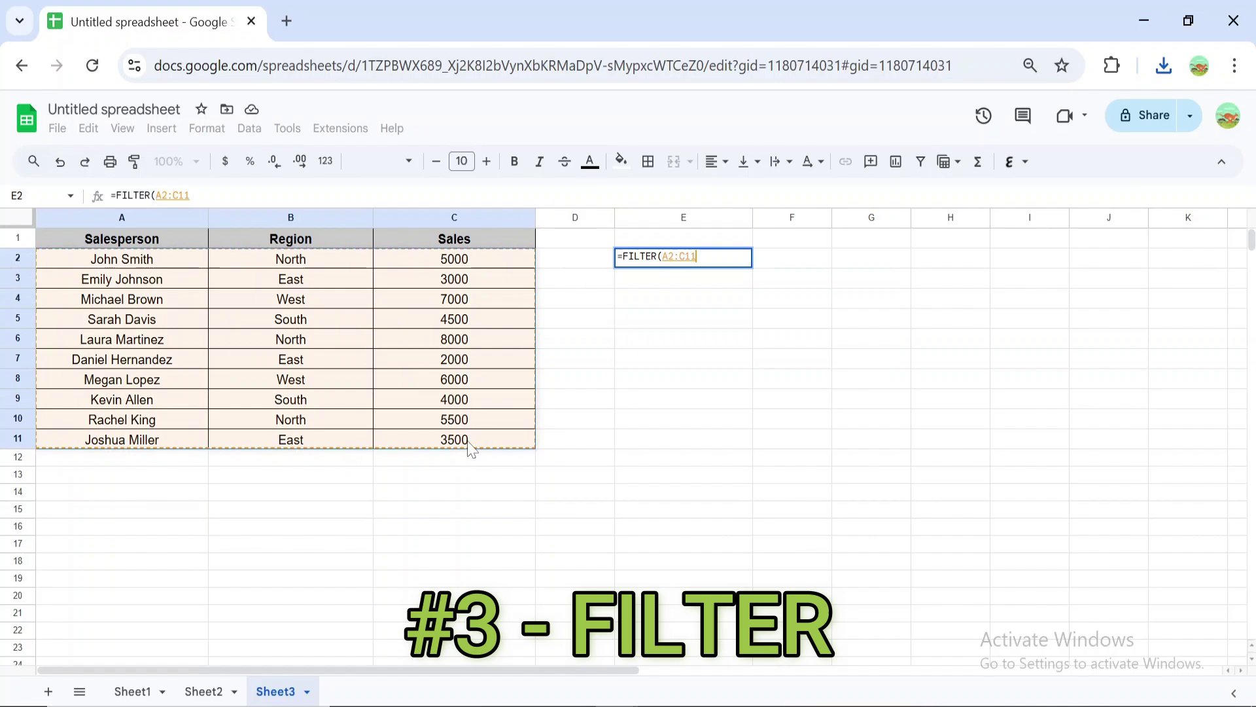
text(,)
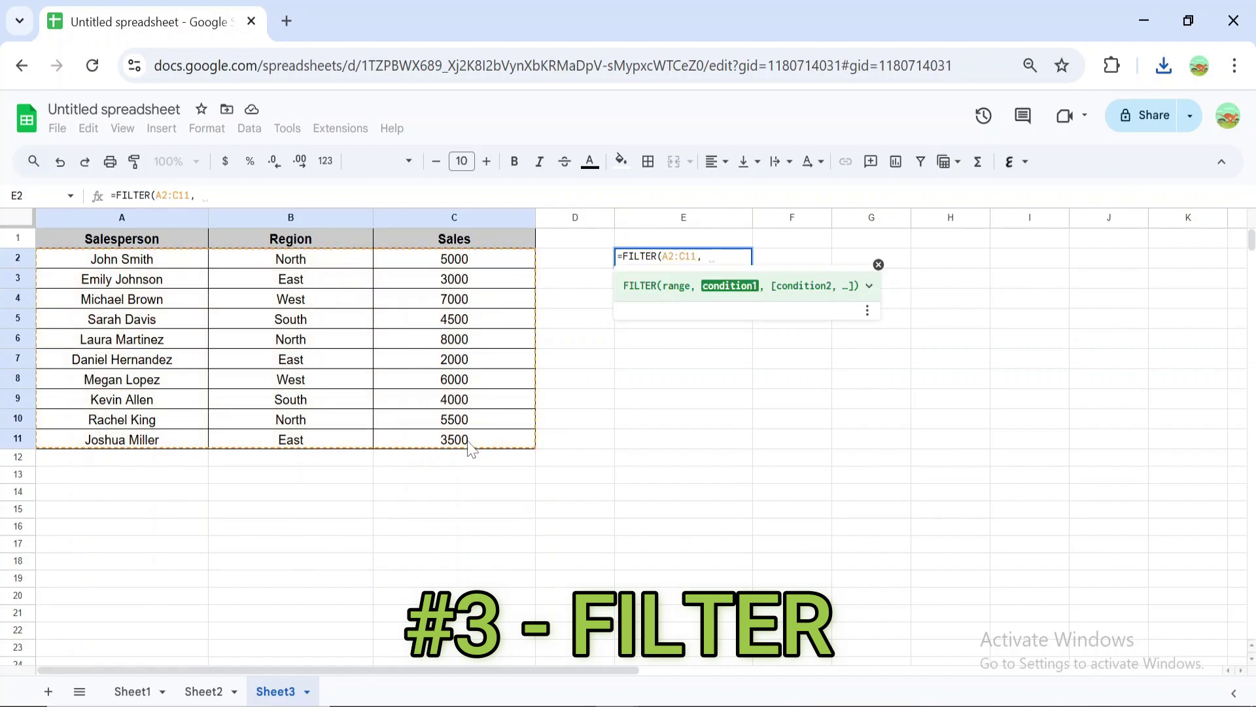
drag(449, 267, 471, 445)
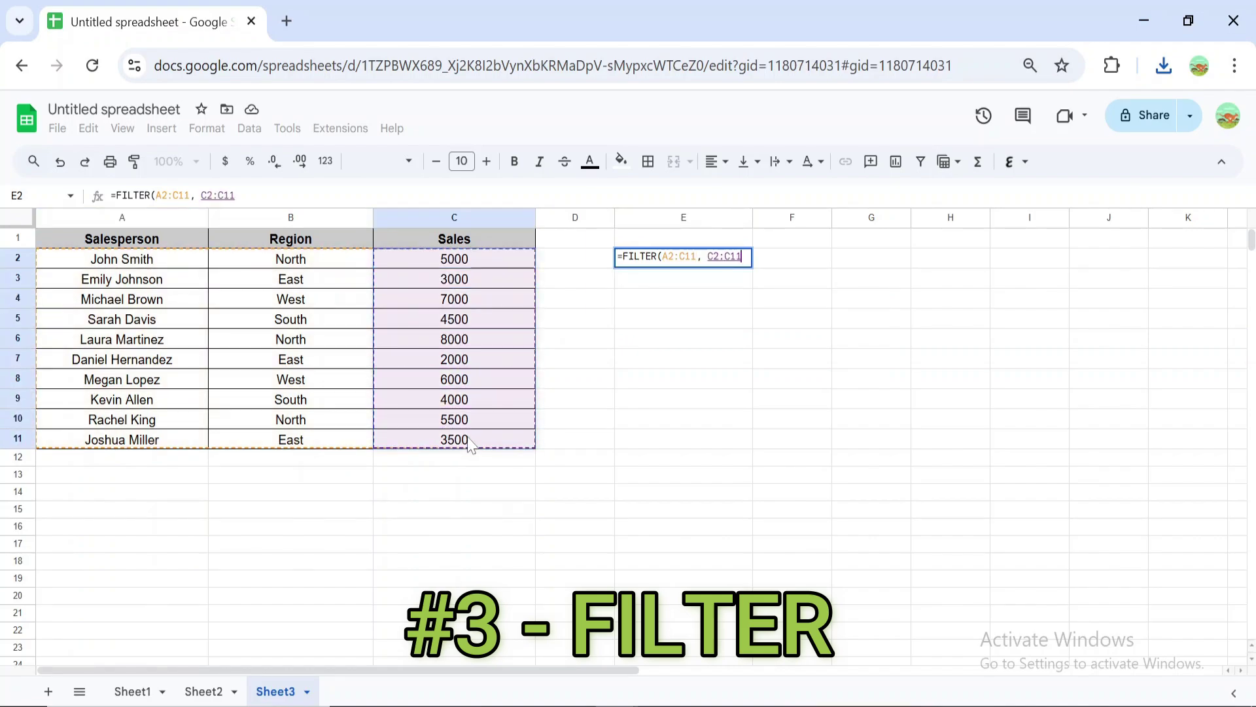
text(>)
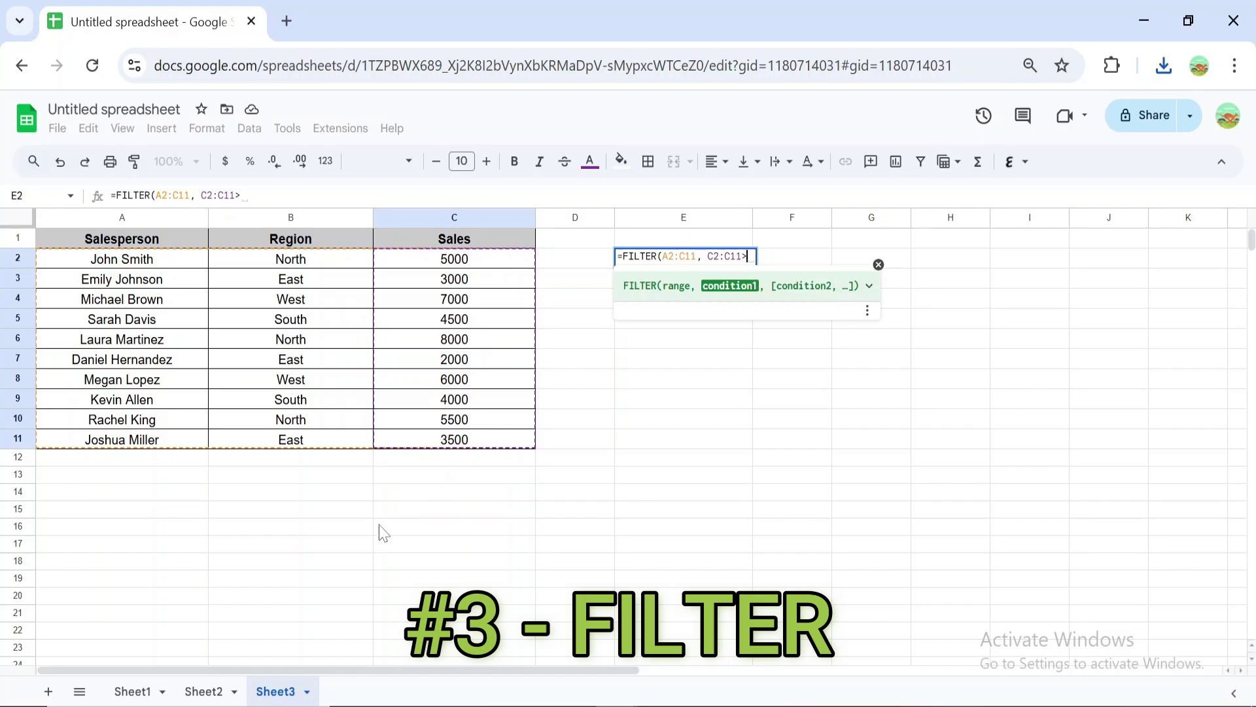
text(5000))
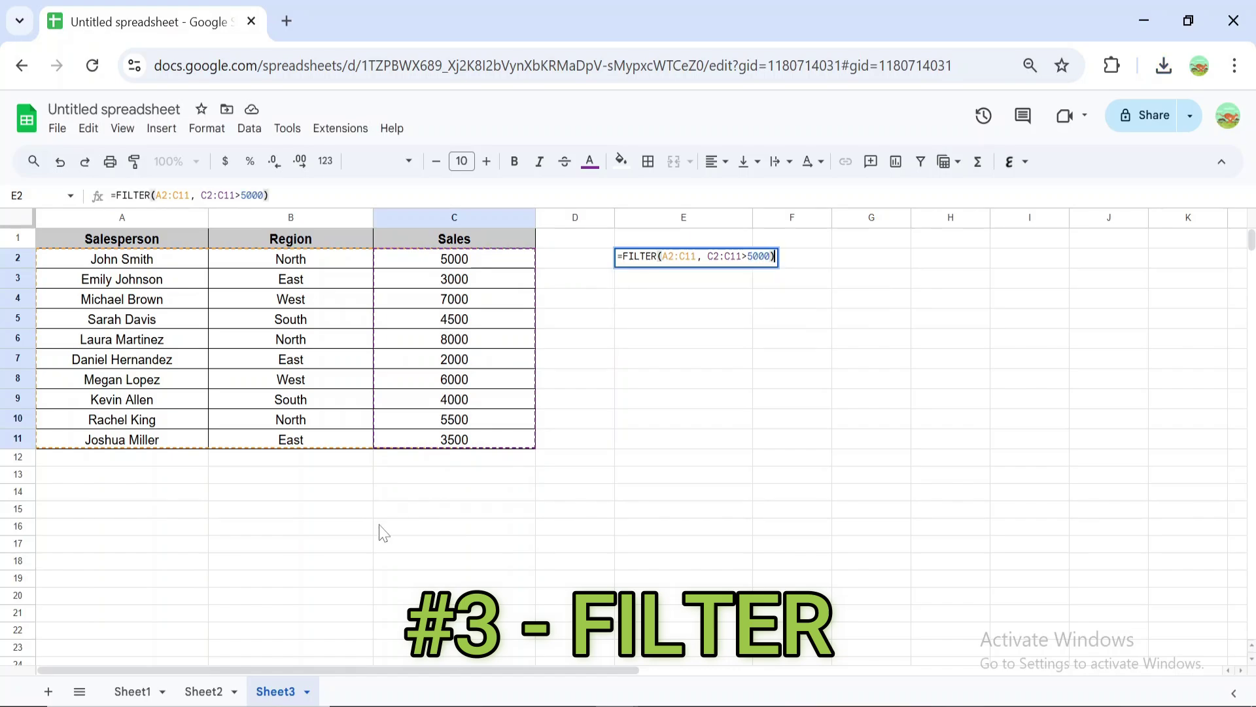
key(Return)
Compare the filtered sales amounts and regions against the original sales figures
drag(898, 261, 903, 324)
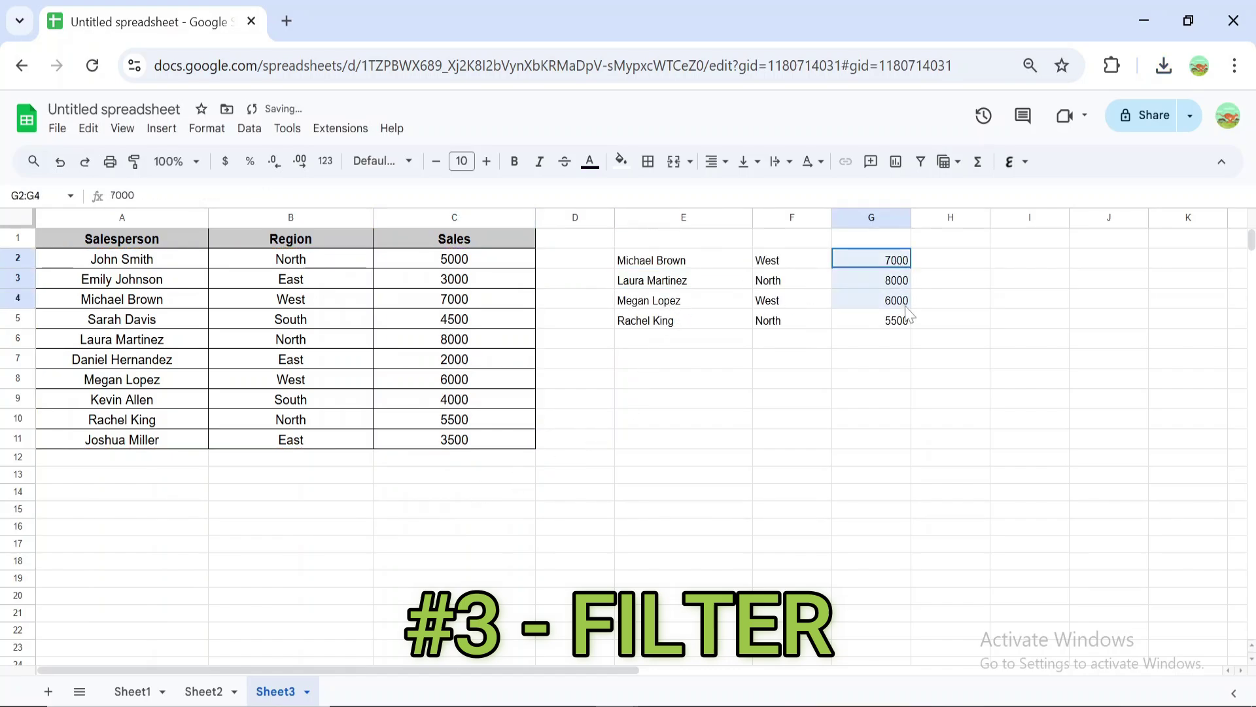
drag(520, 262, 555, 409)
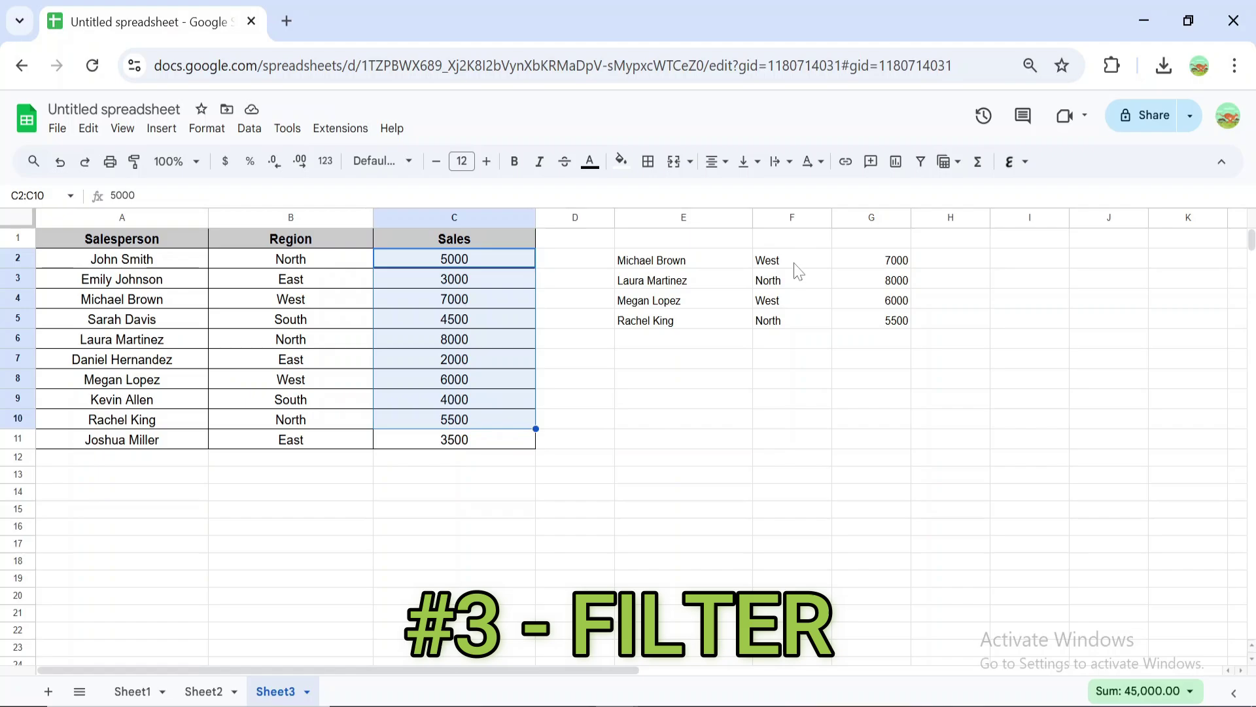
drag(793, 265, 794, 322)
Enter =SEQUENCE(10,1) in C2 to generate 1 through 10 down C2:C11
text(=seq)
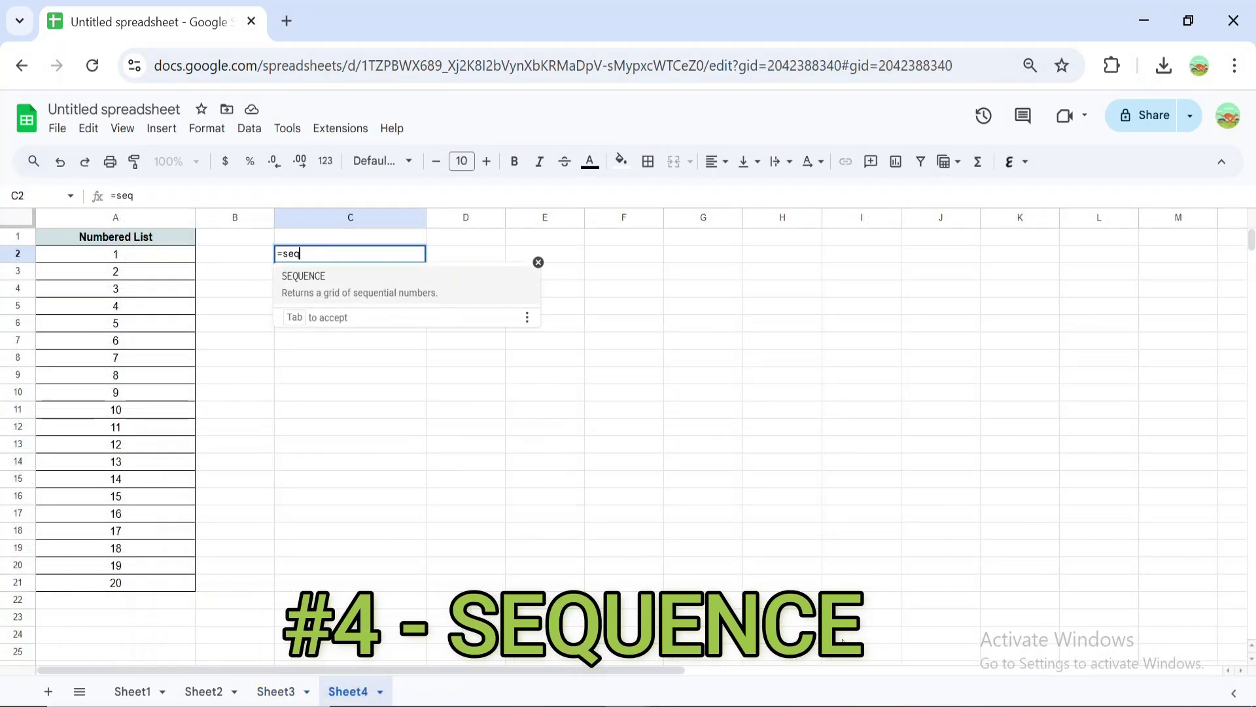
key(Tab)
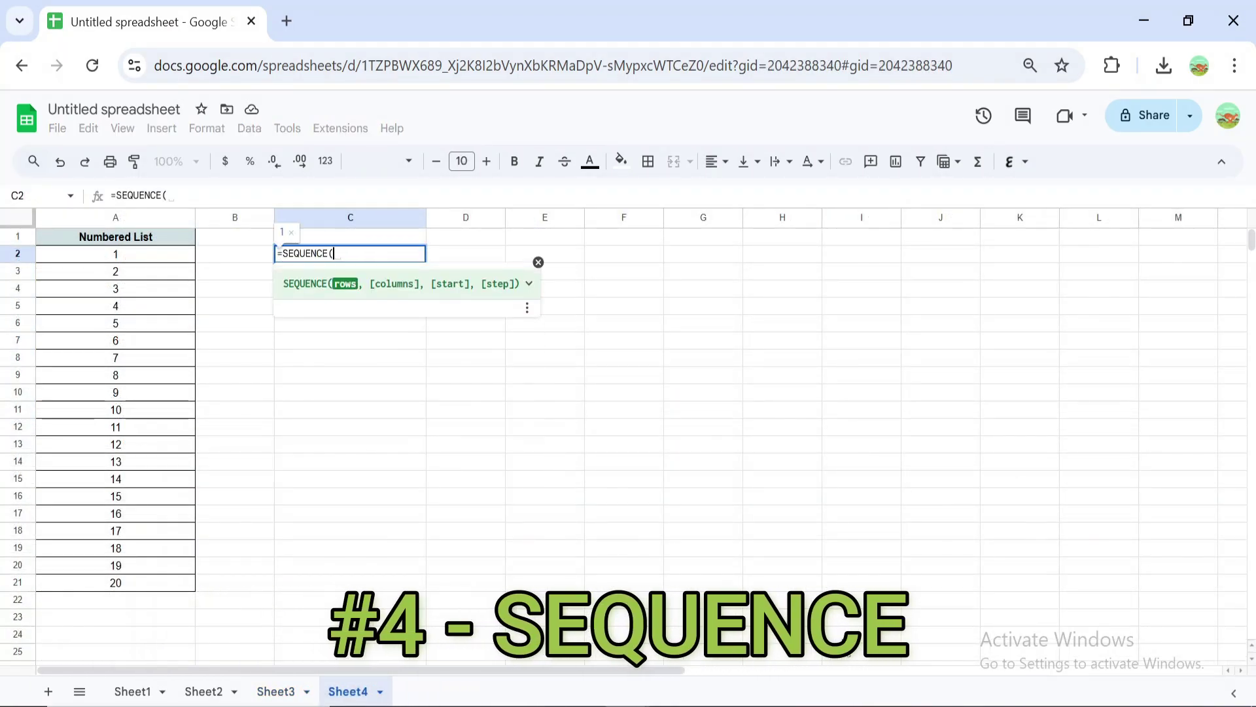
text(10,)
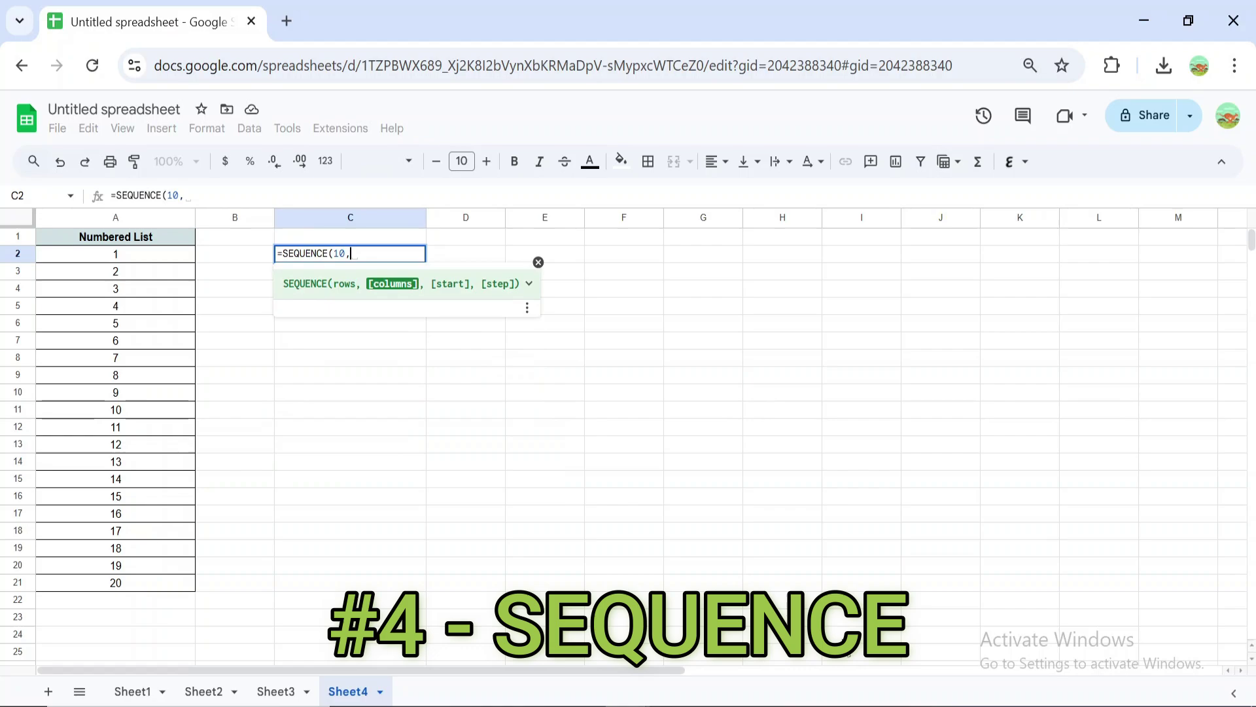
text(1))
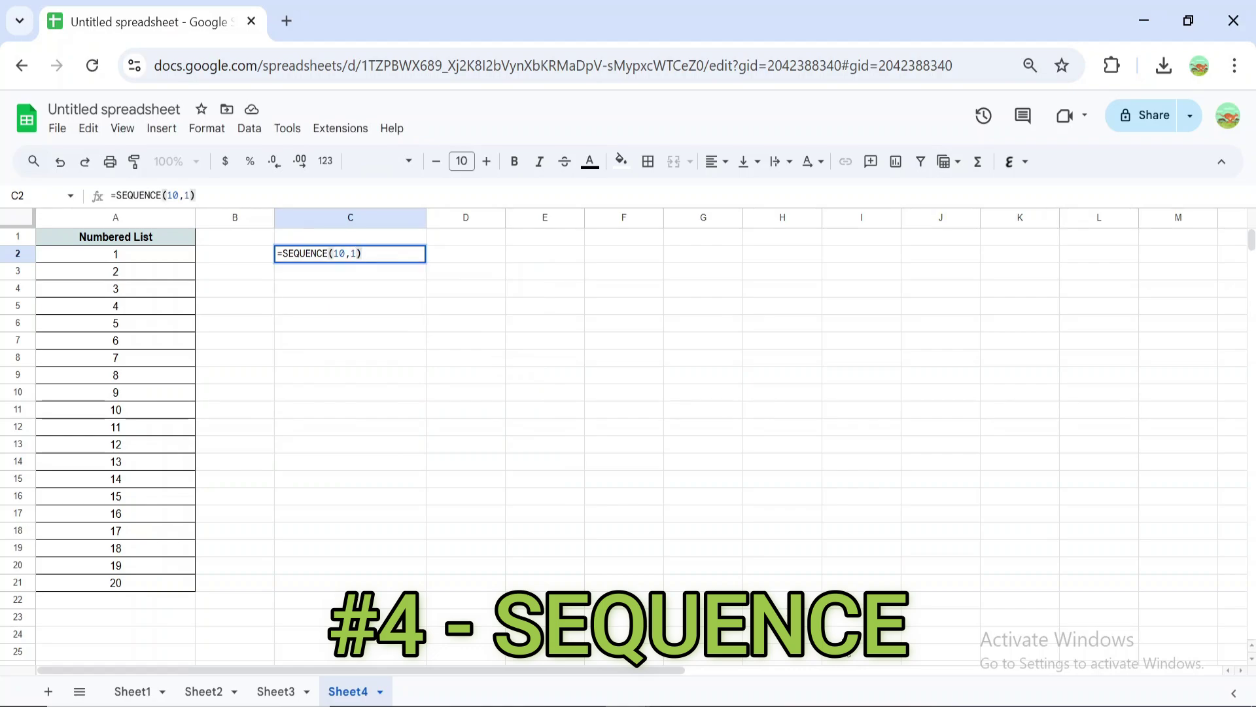
key(Return)
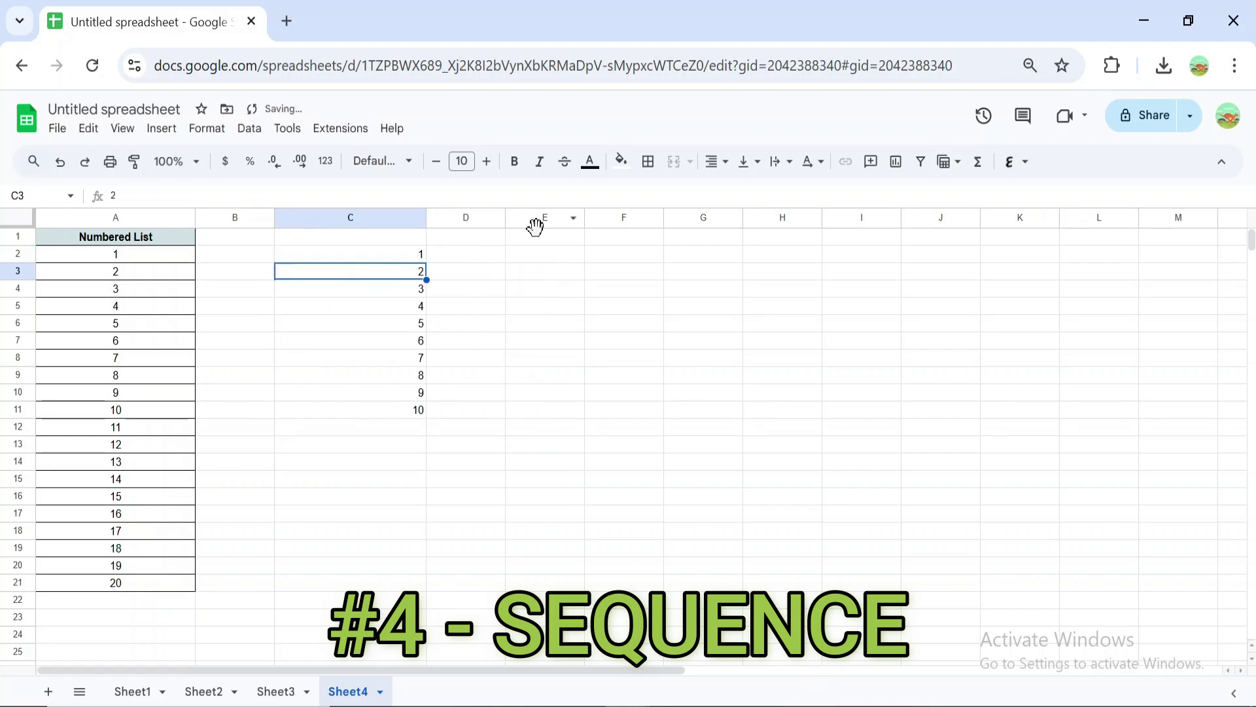
click(466, 275)
drag(405, 255, 401, 415)
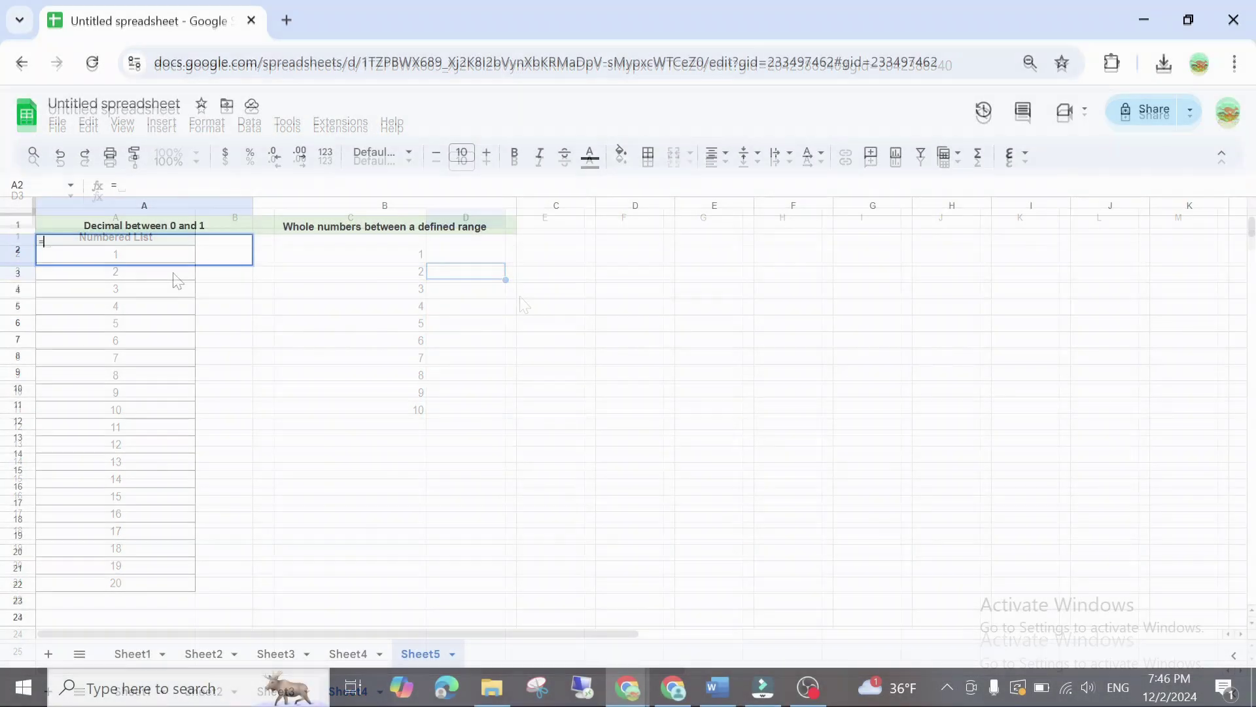
Enter =RAND() in A2 to produce a random decimal
text(=ran)
key(Tab)
text())
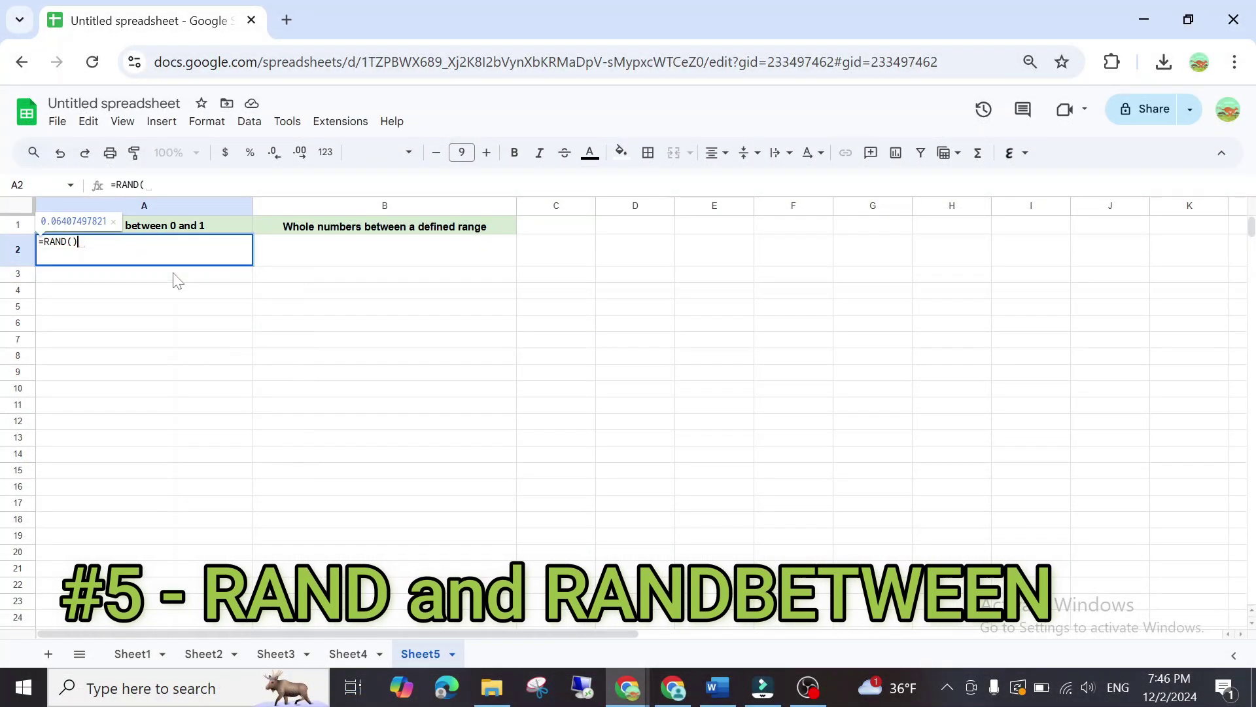
key(Return)
Enter =RANDBETWEEN(1,100) in B2, returning the whole number 16
click(372, 251)
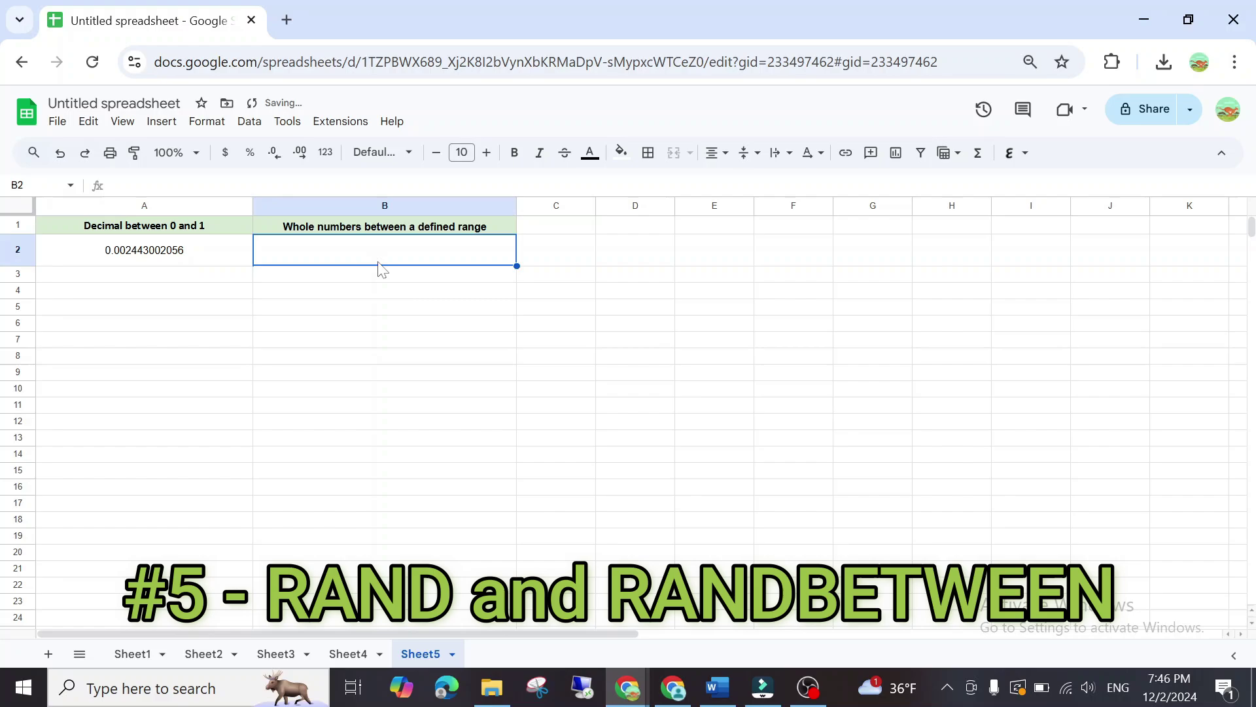
text(=rand)
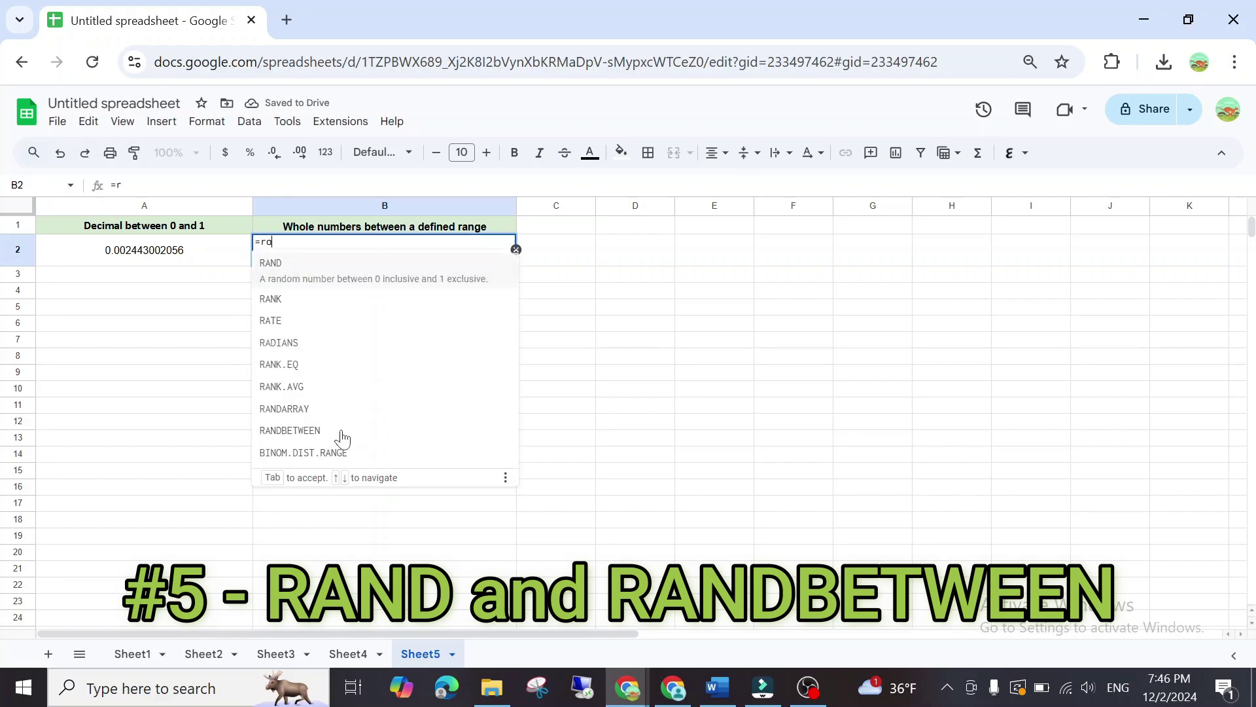
key(Down)
key(Down)
key(Tab)
text(1,)
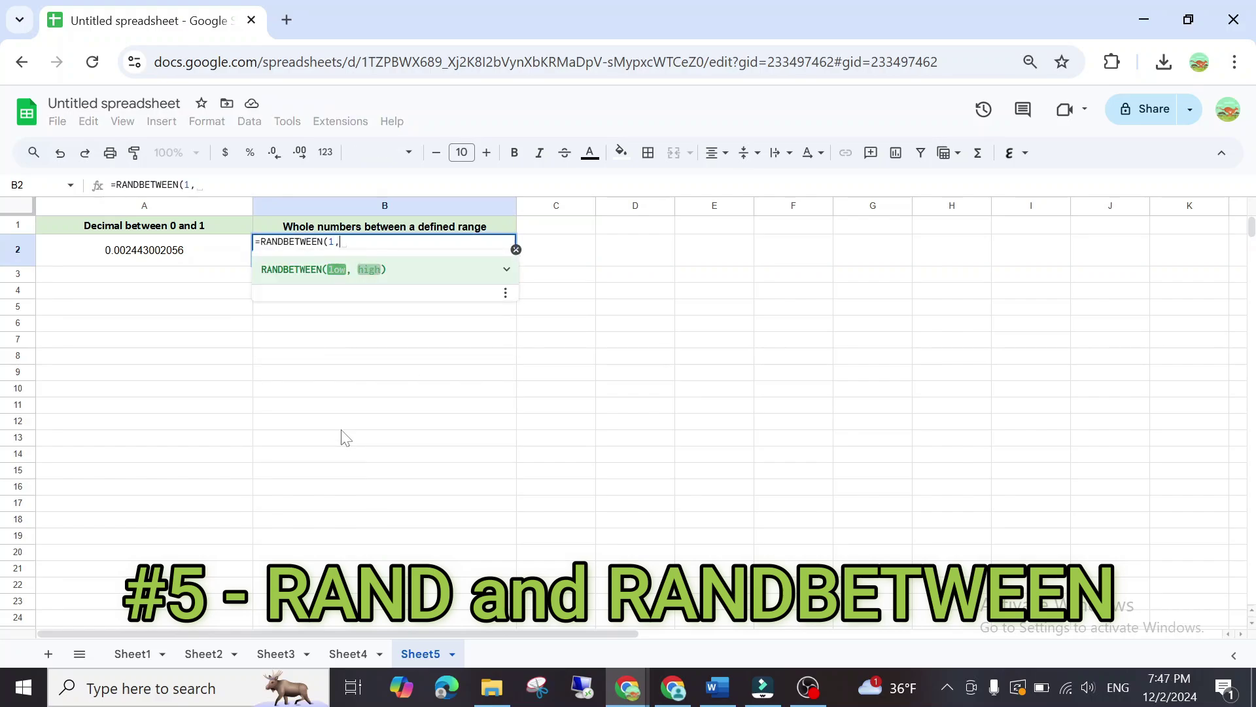
text(100))
key(Return)
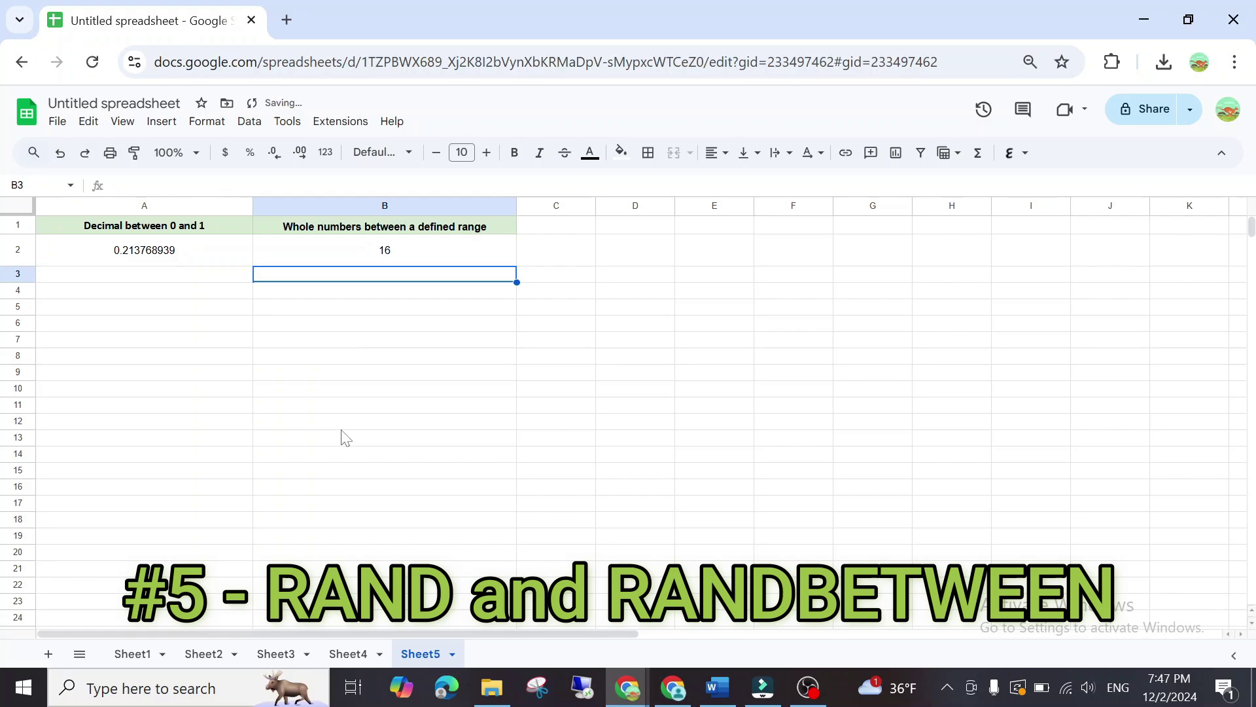
drag(112, 255, 395, 261)
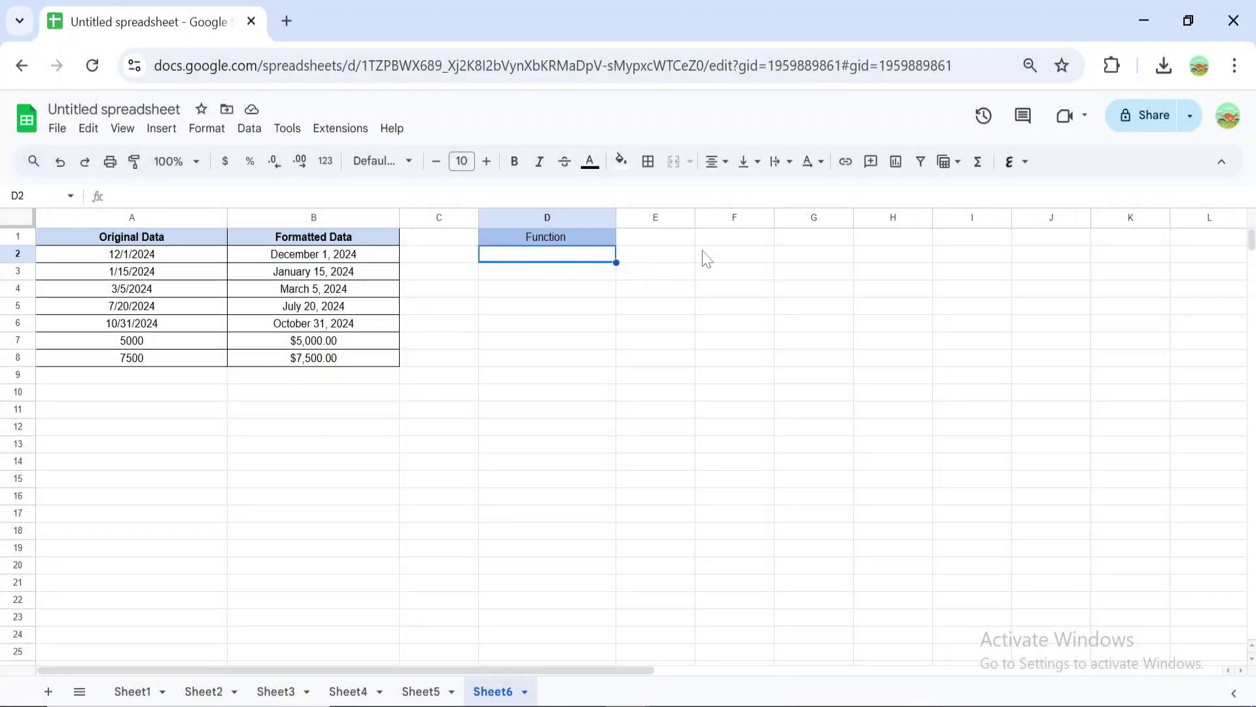
Enter =TEXT(A2, "mmmm d, yyyy") in D2 to show December 1, 2024
text(=TEXT()
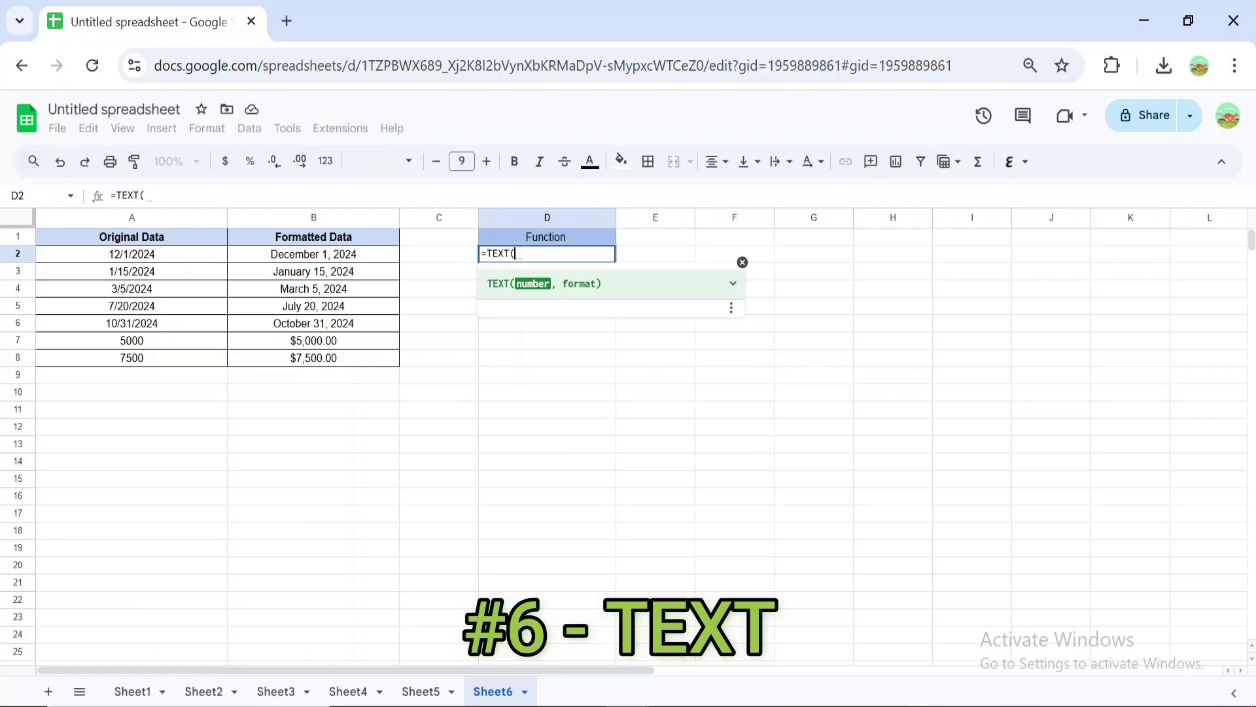
click(211, 259)
text(, )
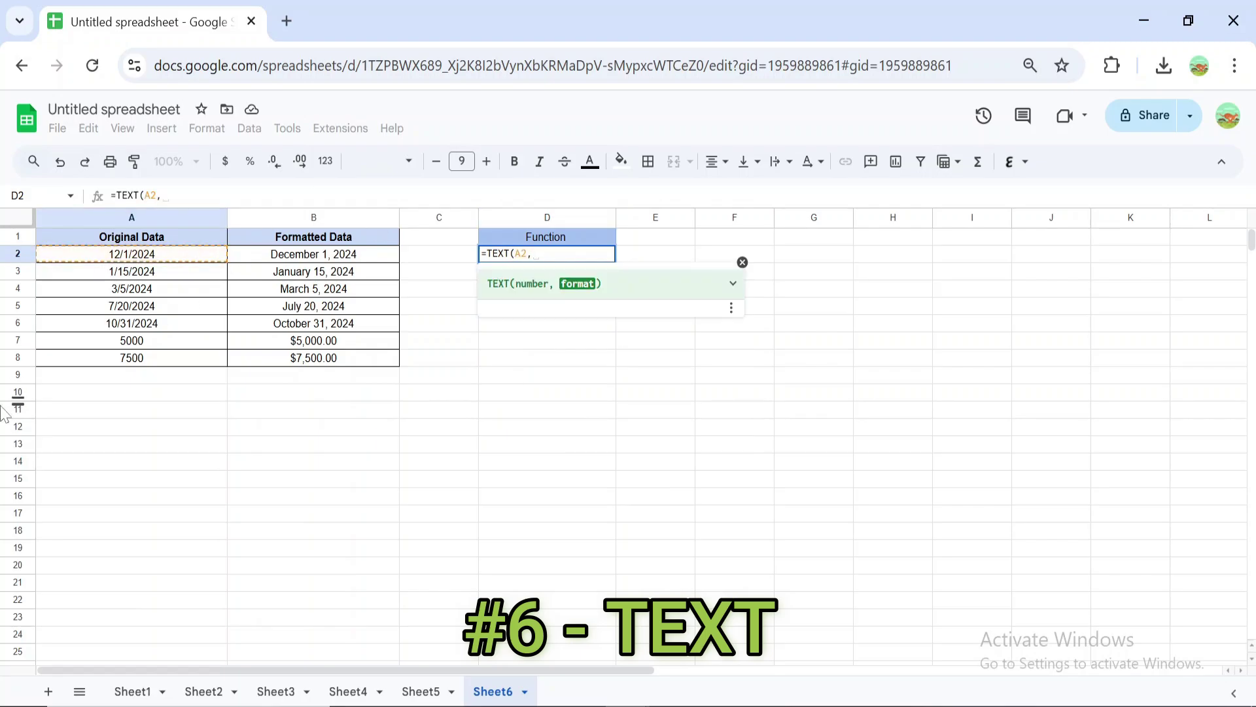
text("mmmm d,)
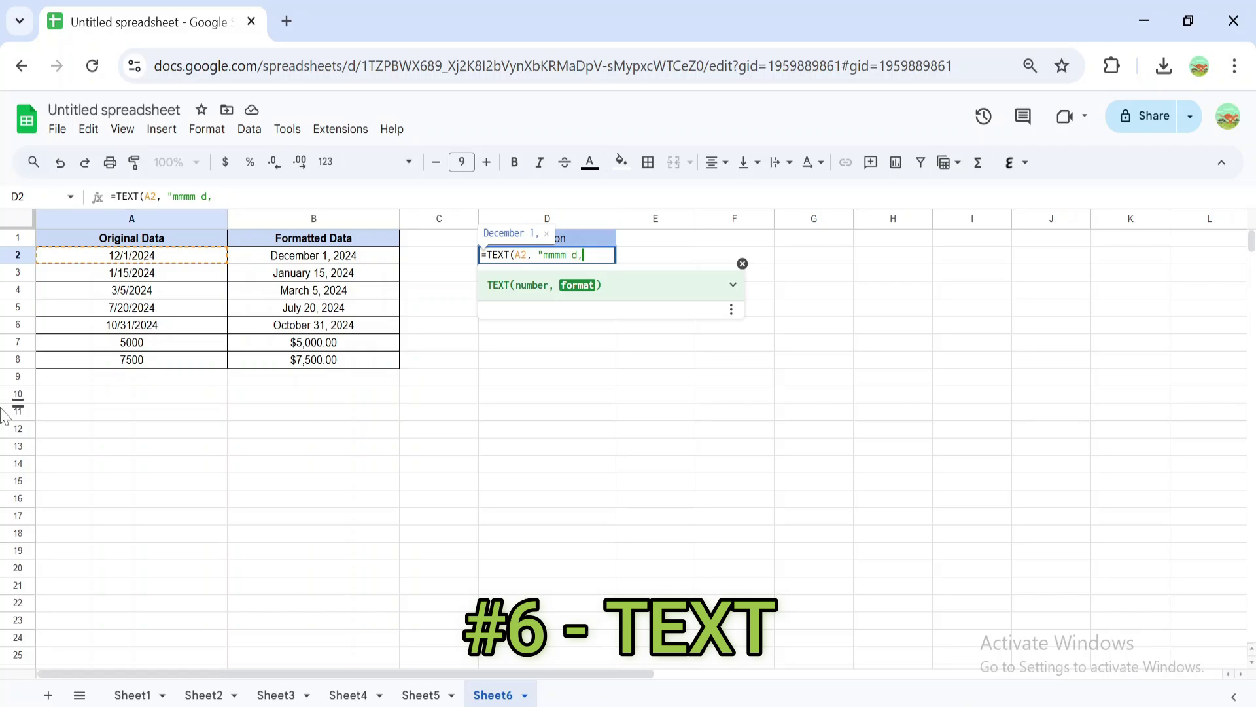
text( yyyy)
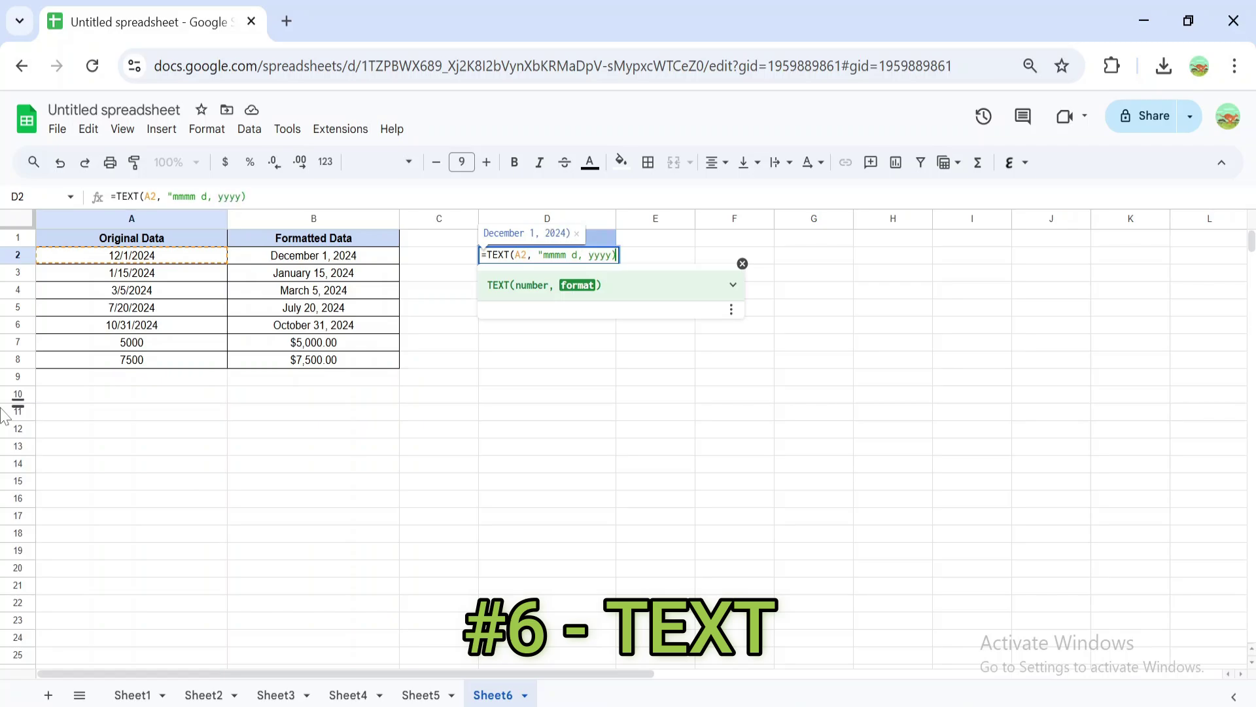
key(Return)
Enter =TEXT(A7, "$#") in D7 to display 5000 as $5000
click(547, 340)
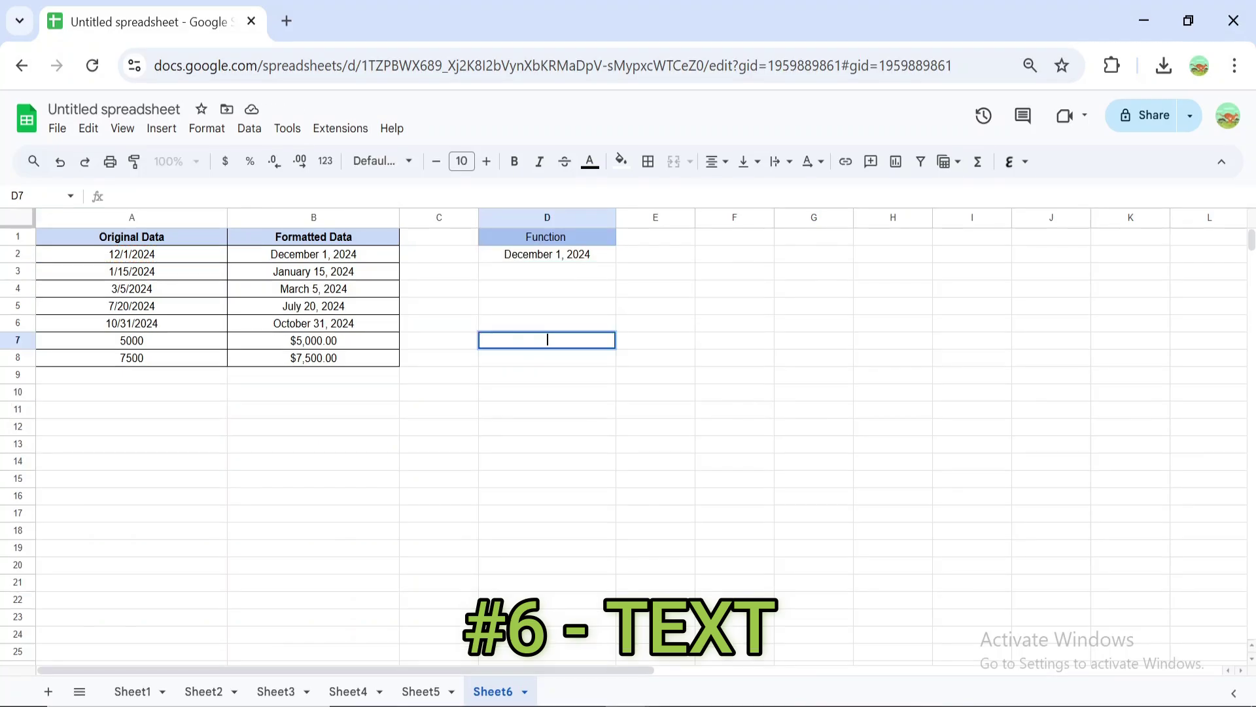
text(=TEXT()
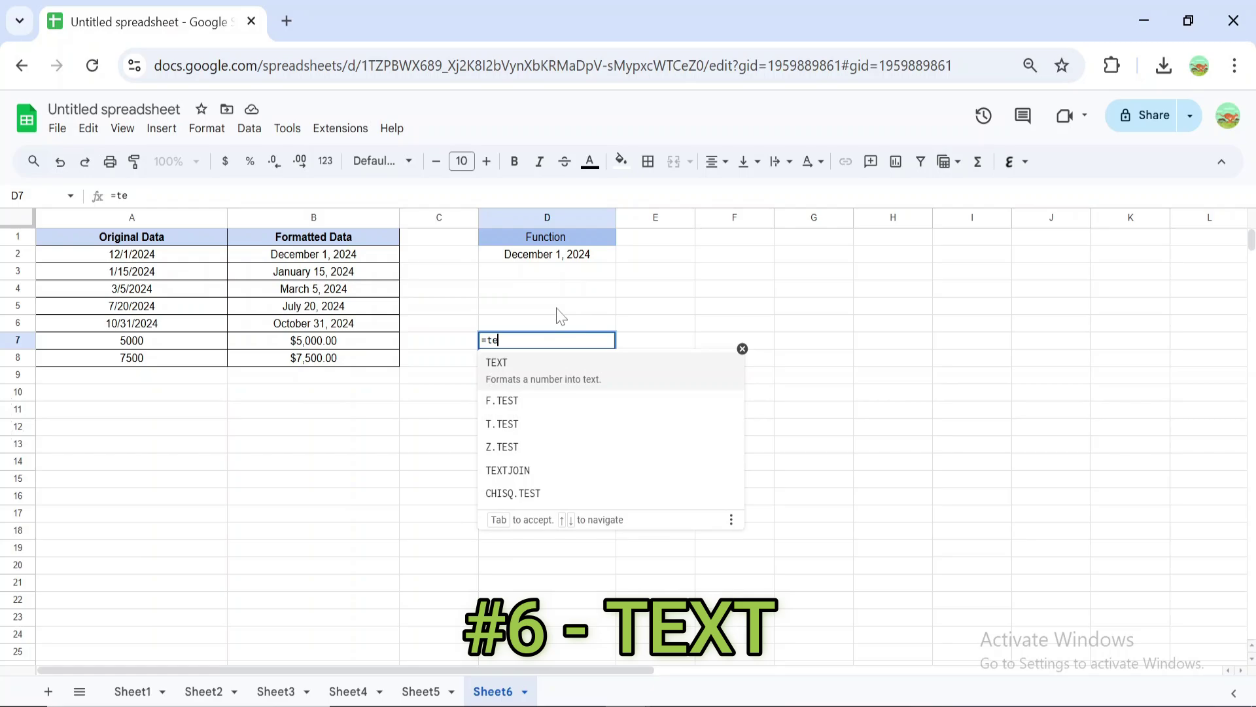
click(181, 352)
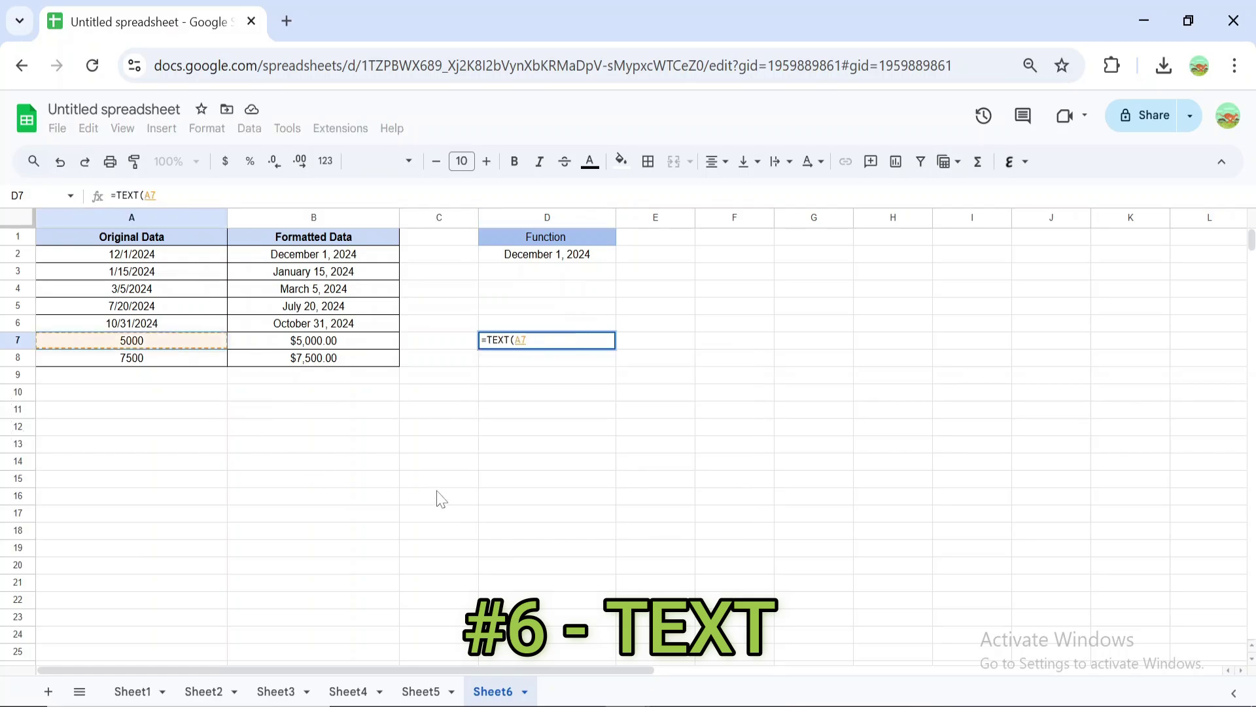
text(, ")
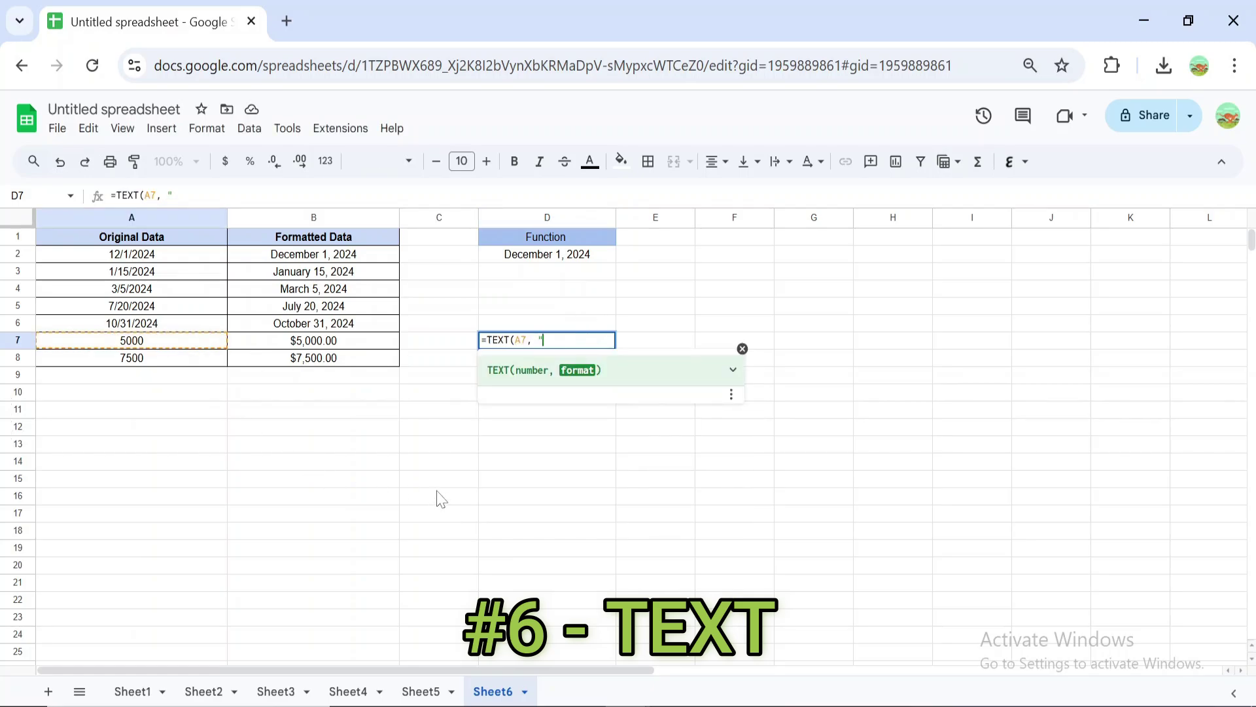
text($#"))
key(Return)
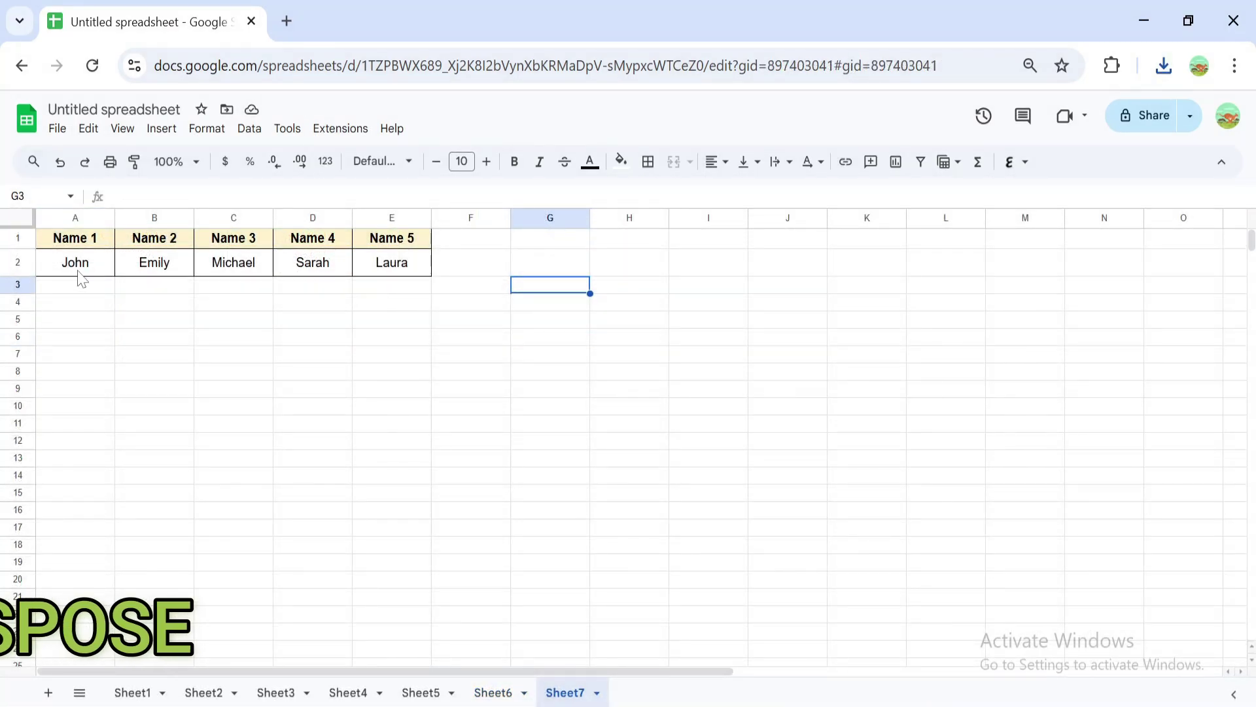
Enter =TRANSPOSE(A1:E2) in G3 to flip the names table vertically into G3:H7
drag(77, 265, 373, 268)
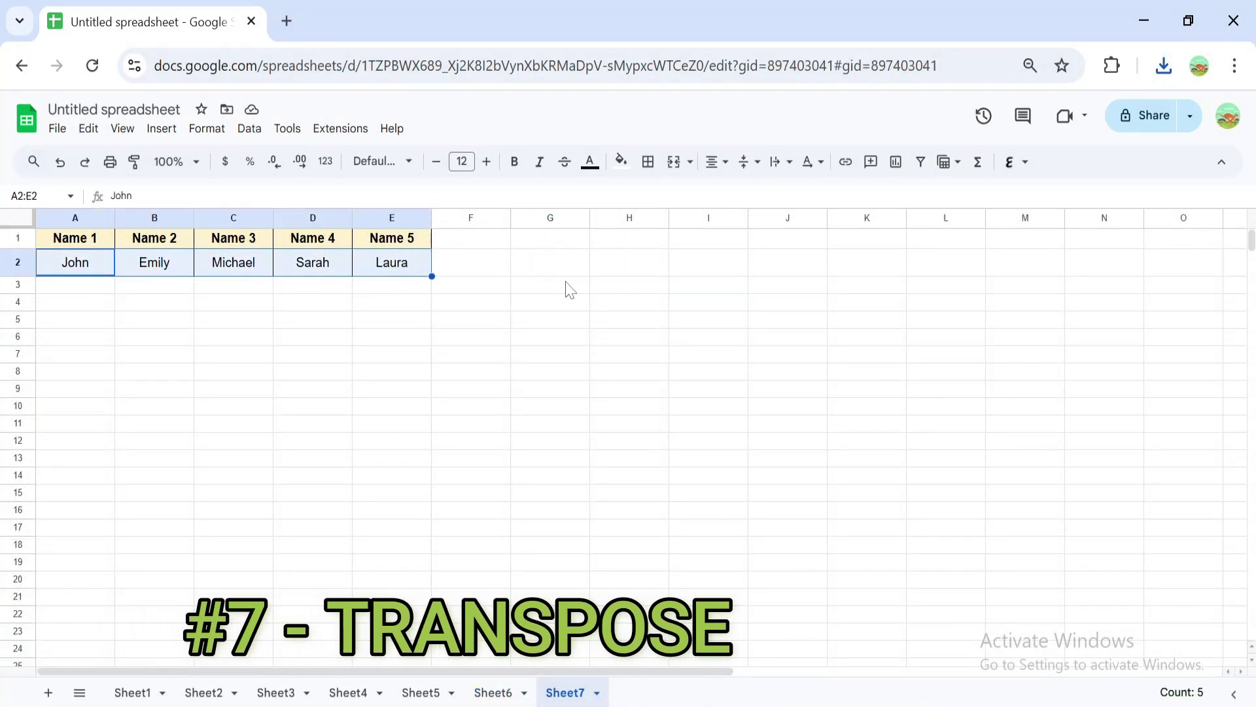
click(569, 289)
text(=tra)
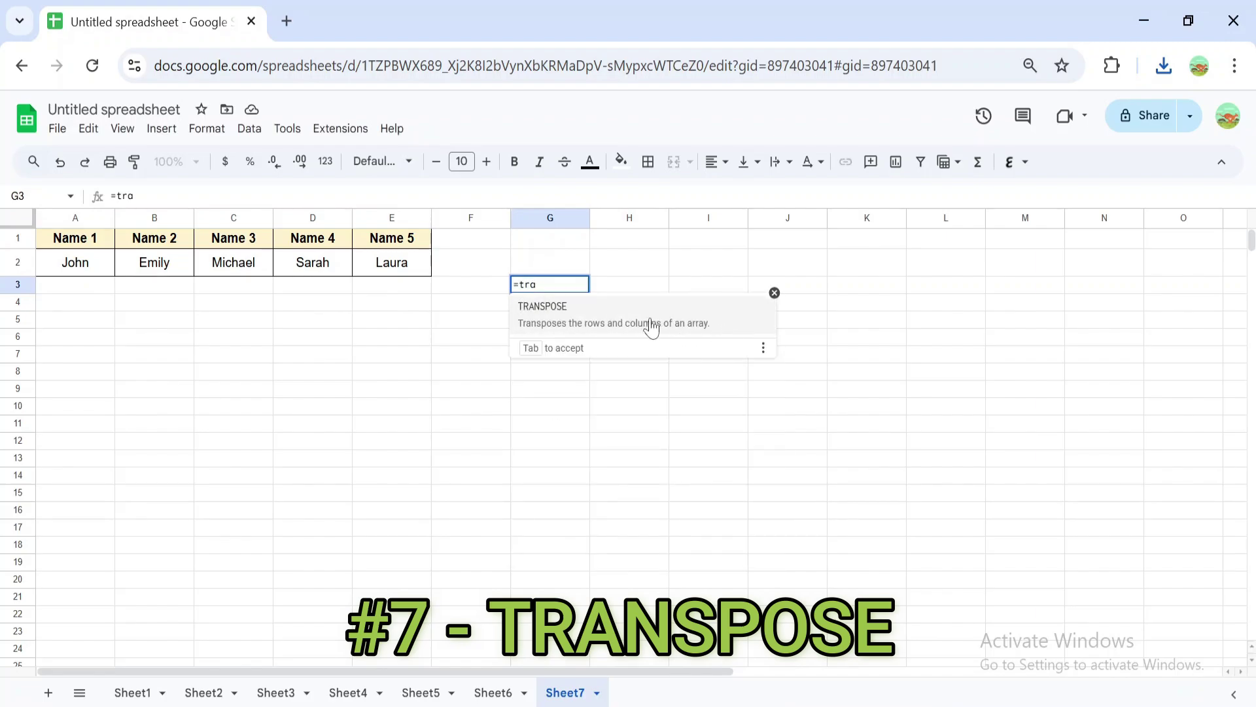
key(Tab)
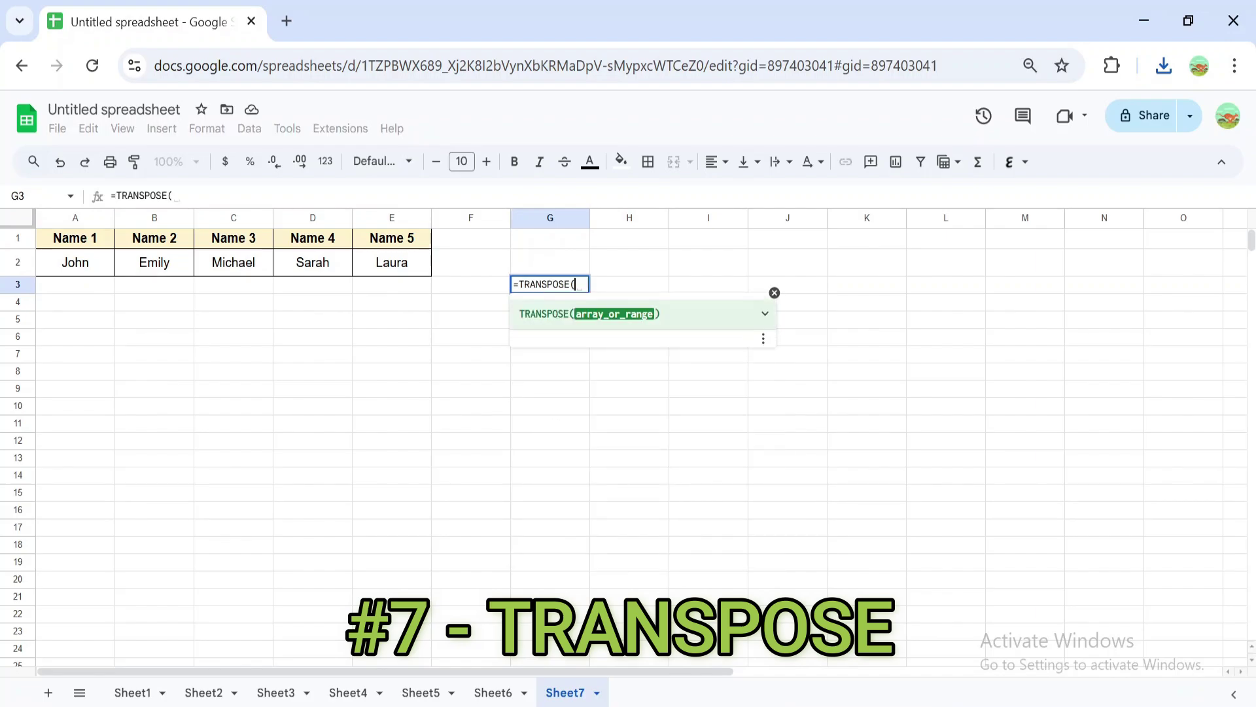
drag(77, 247, 390, 278)
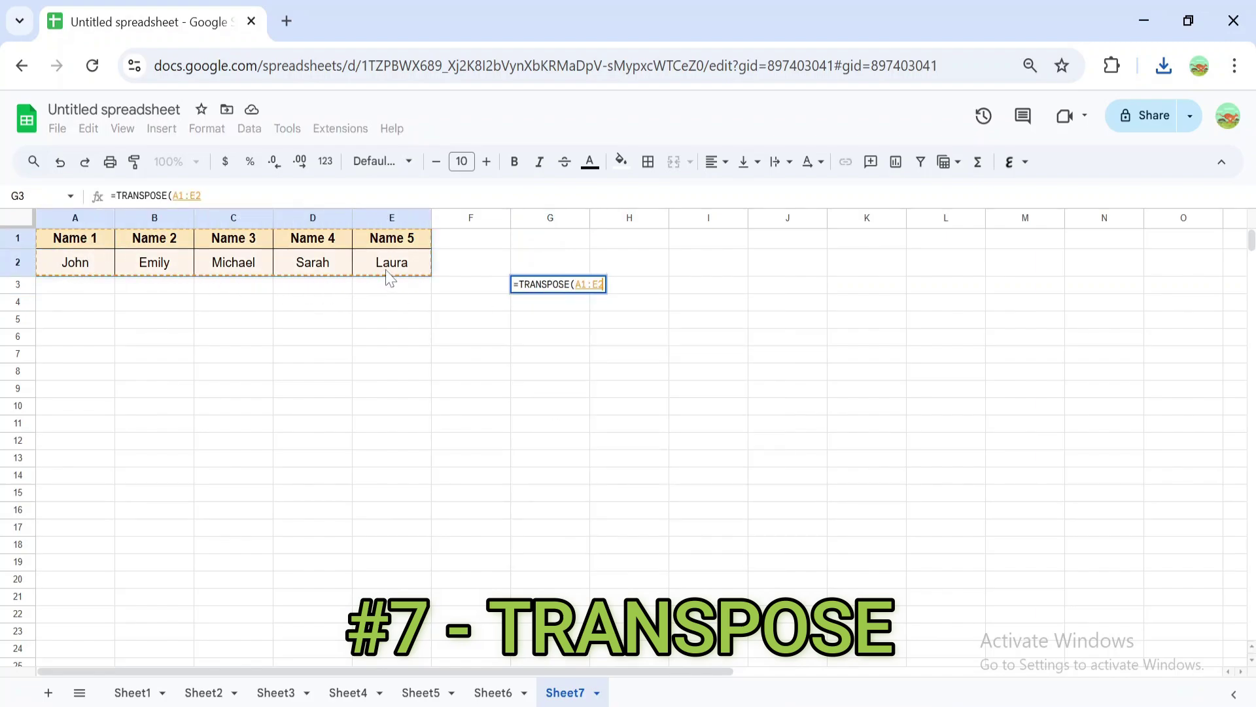
text())
key(Return)
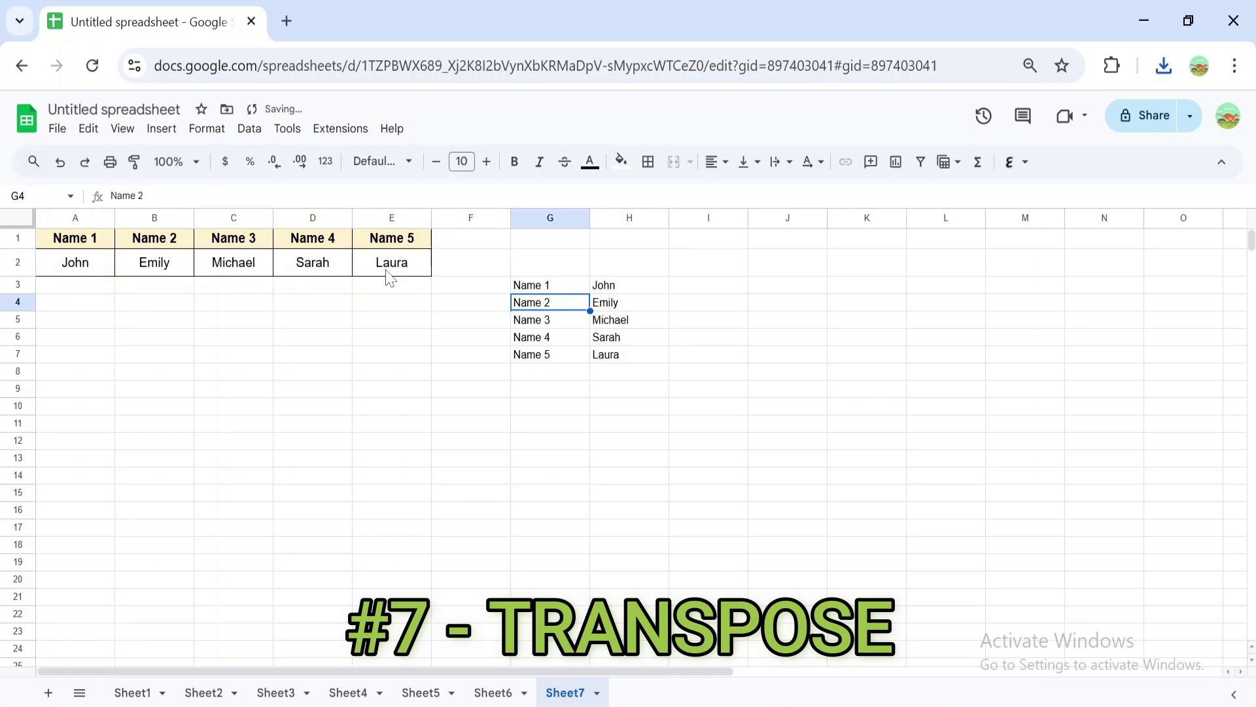
drag(538, 288, 618, 354)
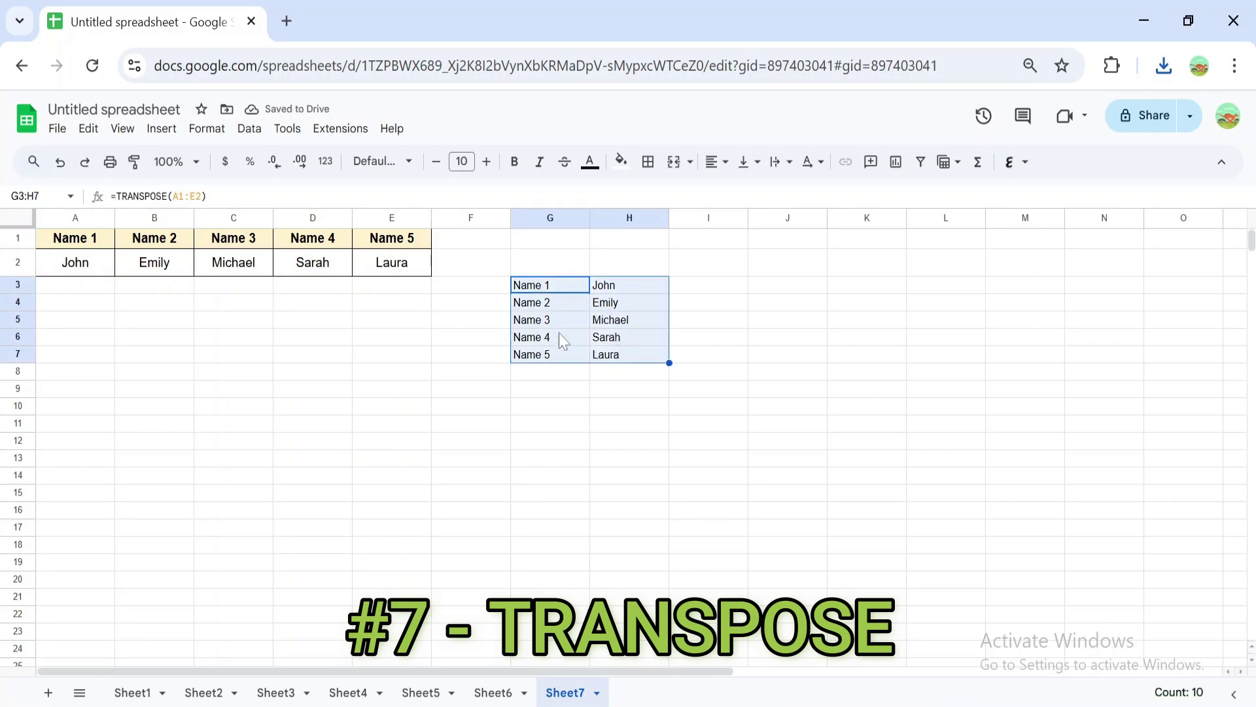
drag(92, 239, 386, 275)
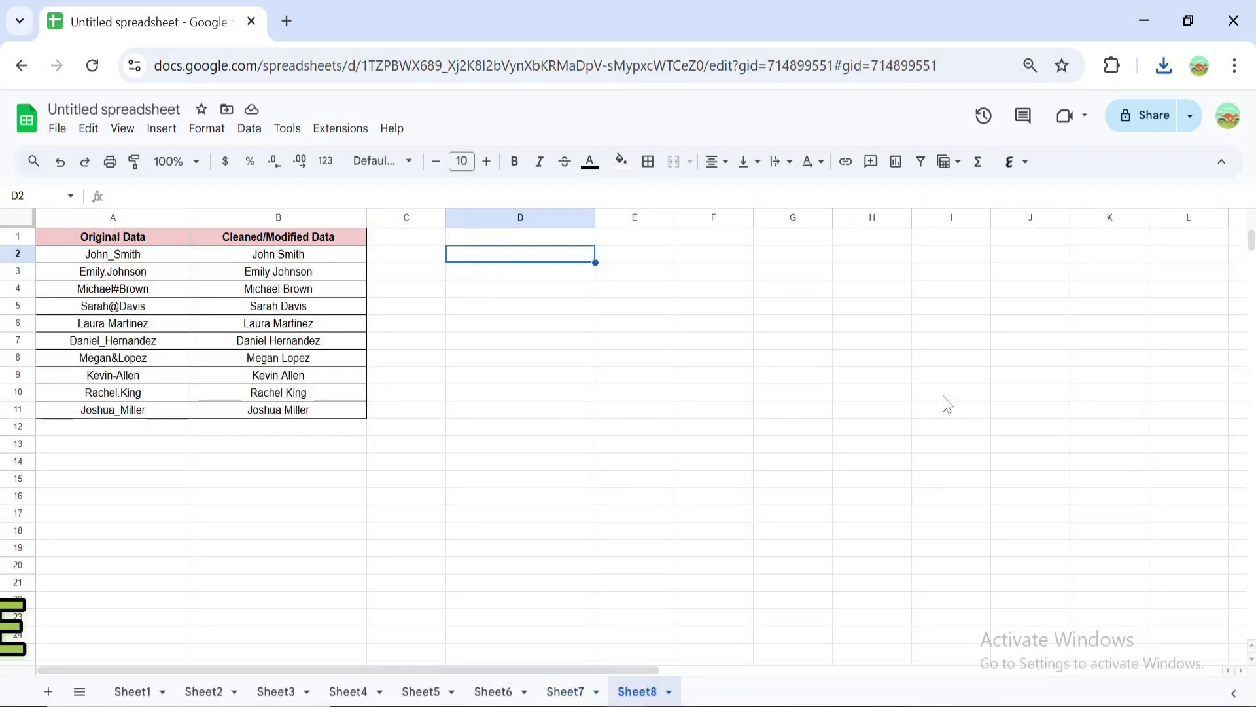
Enter =SUBSTITUTE(A2, "_", " ") in D2 to replace A2's underscore with a space
text(=sub)
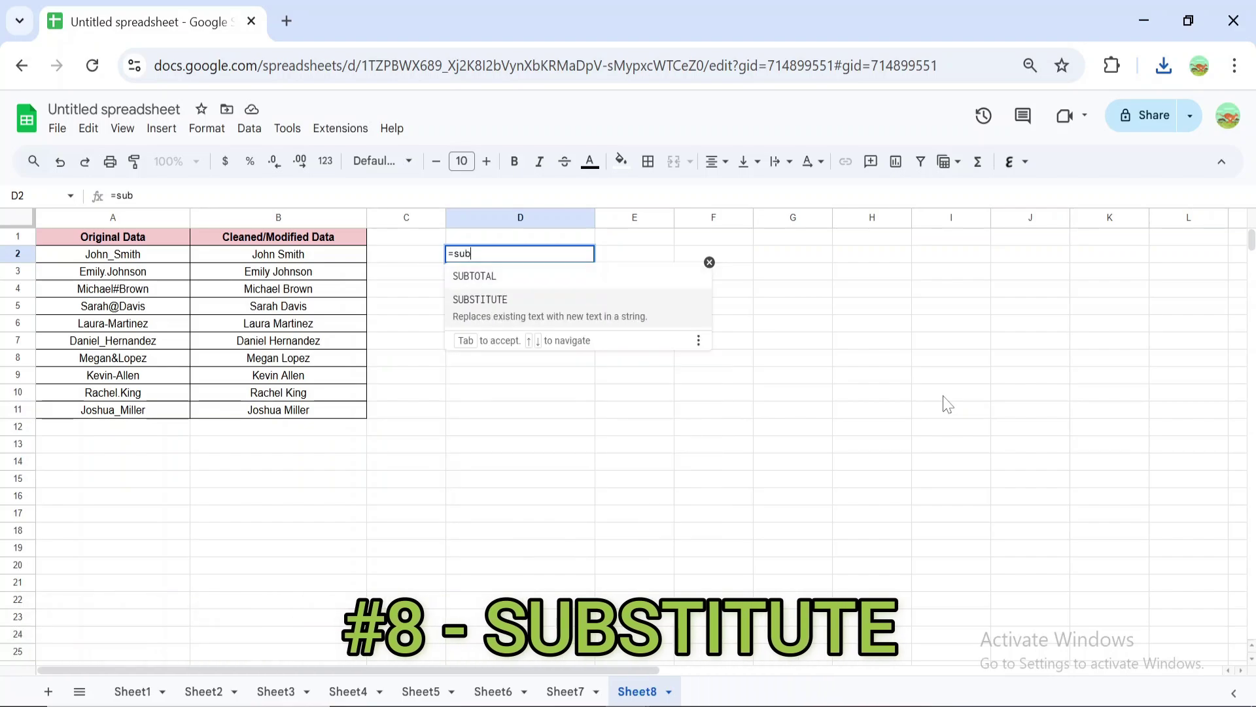
key(Tab)
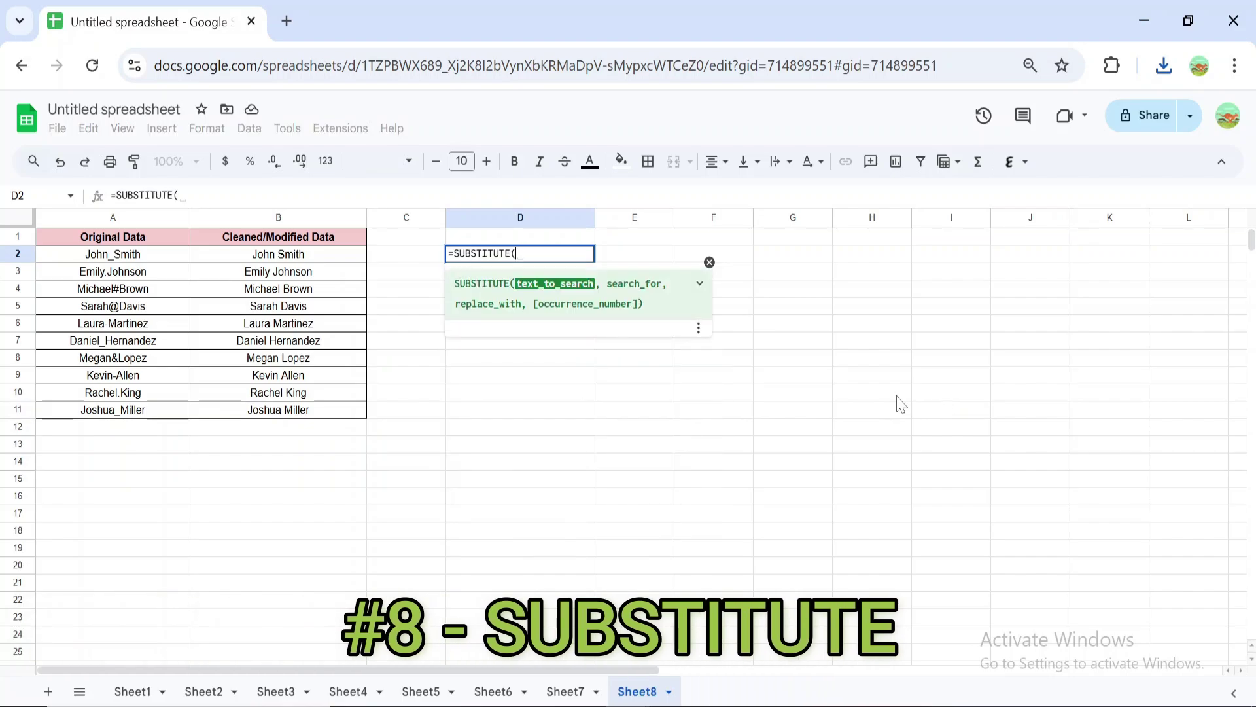
click(140, 256)
text(, )
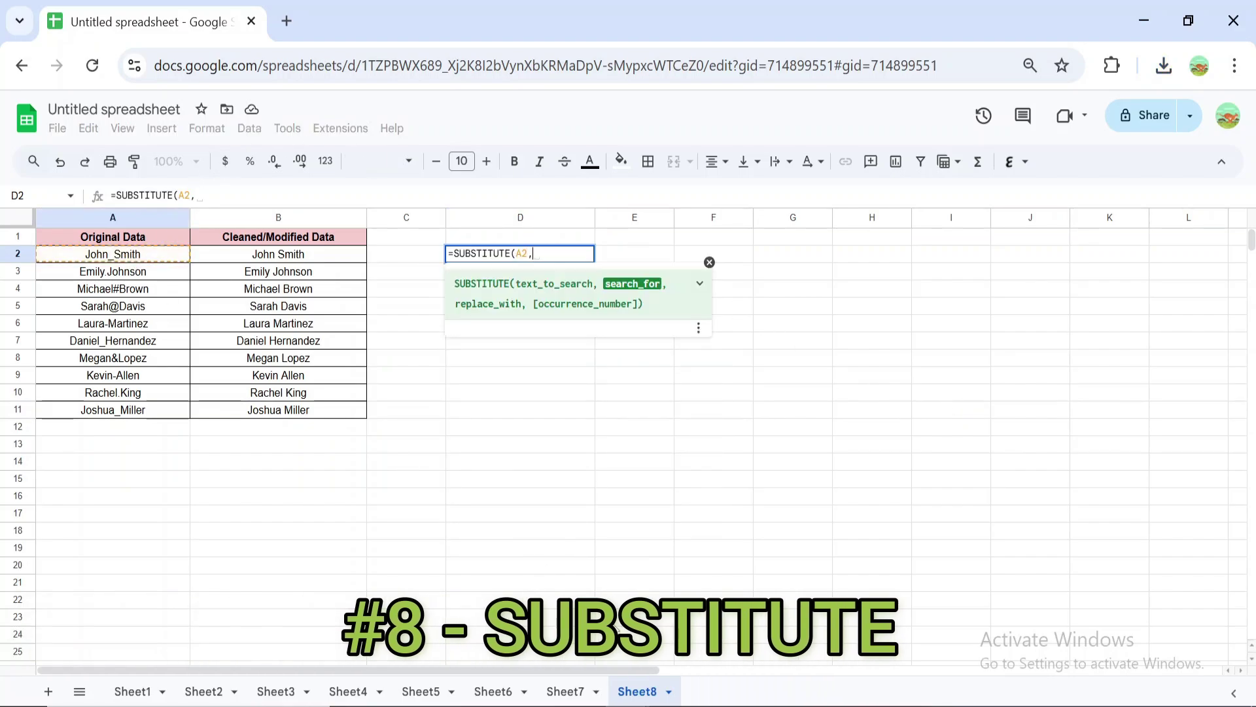
text("_")
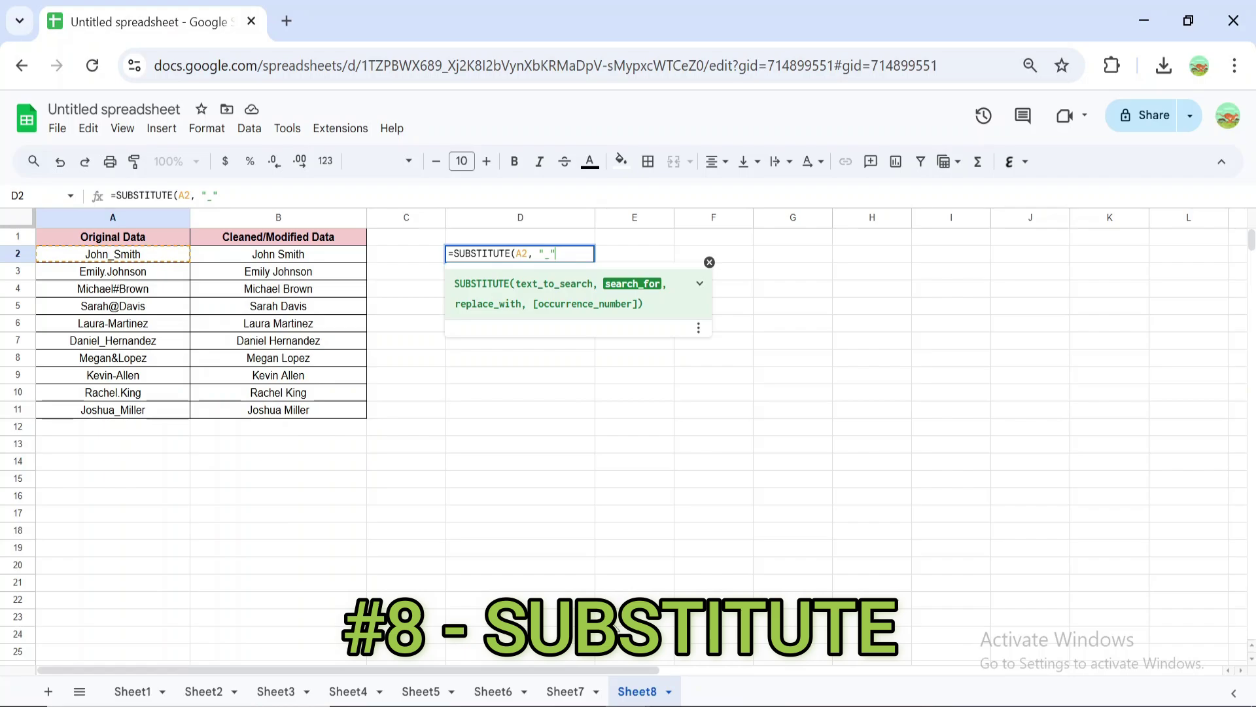
text(, ")
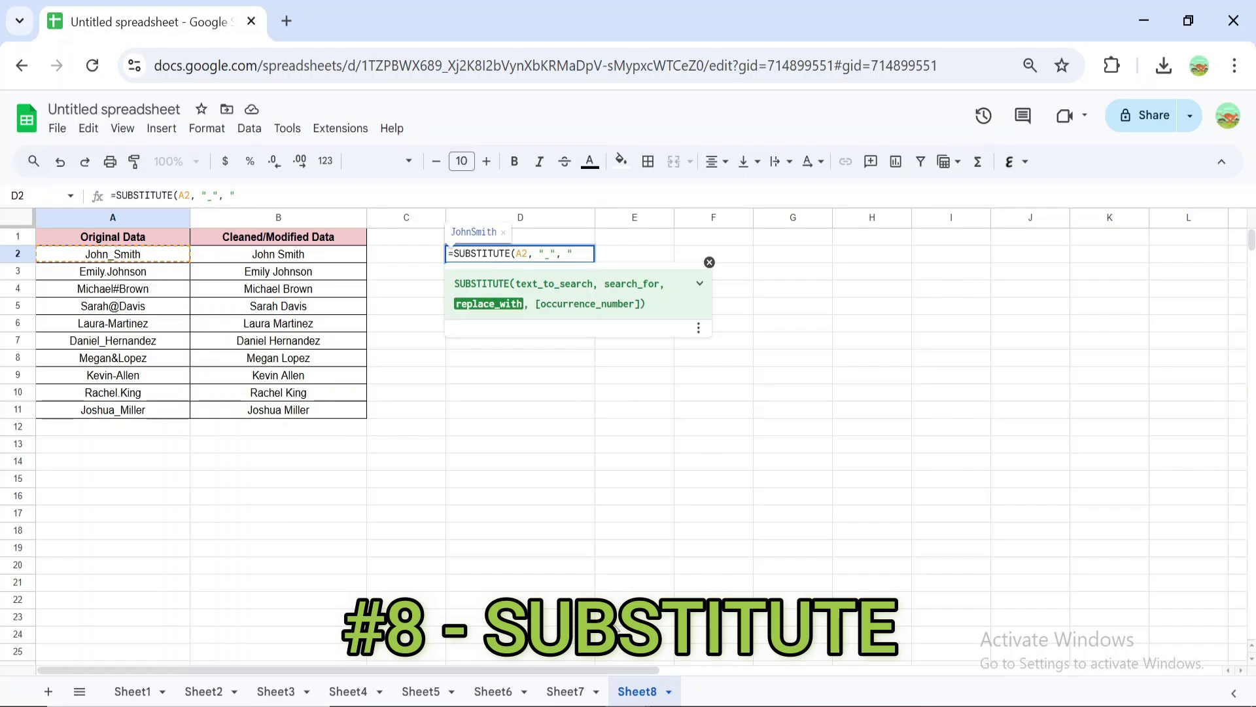
text( "))
key(Return)
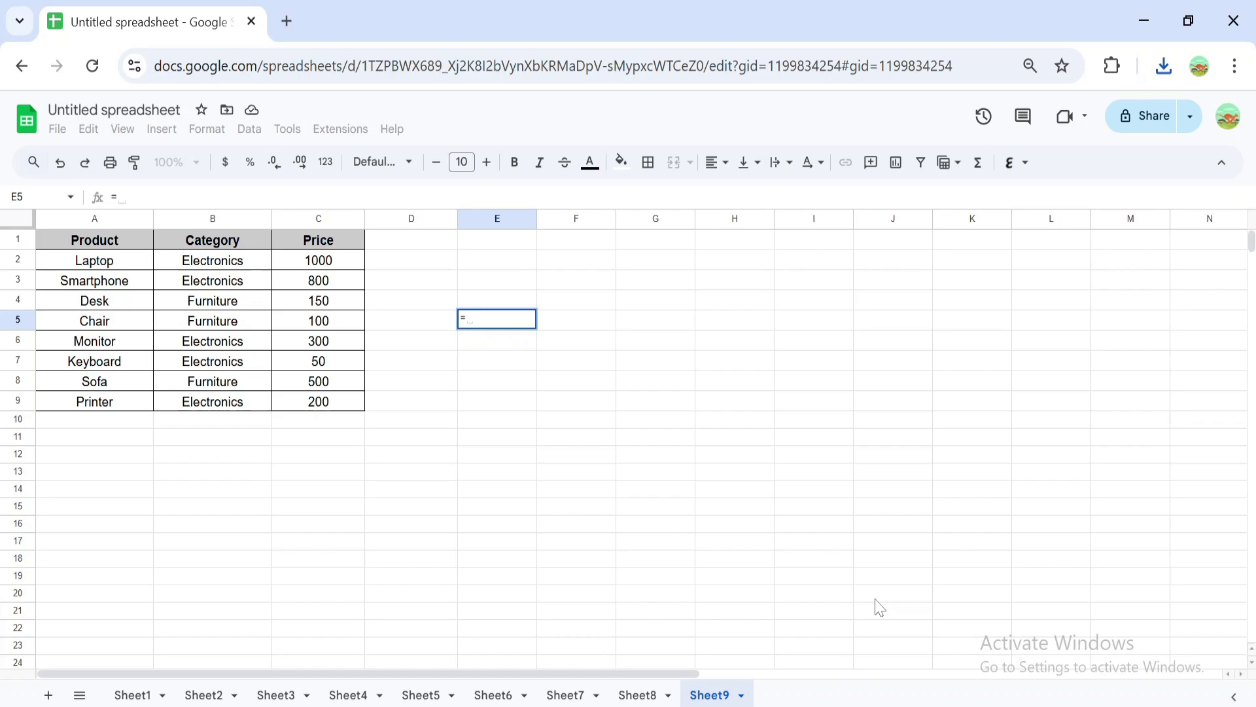
Enter =XMATCH(A5, A2:A9) in E5, returning 4 as Chair's position
text(xm)
key(Tab)
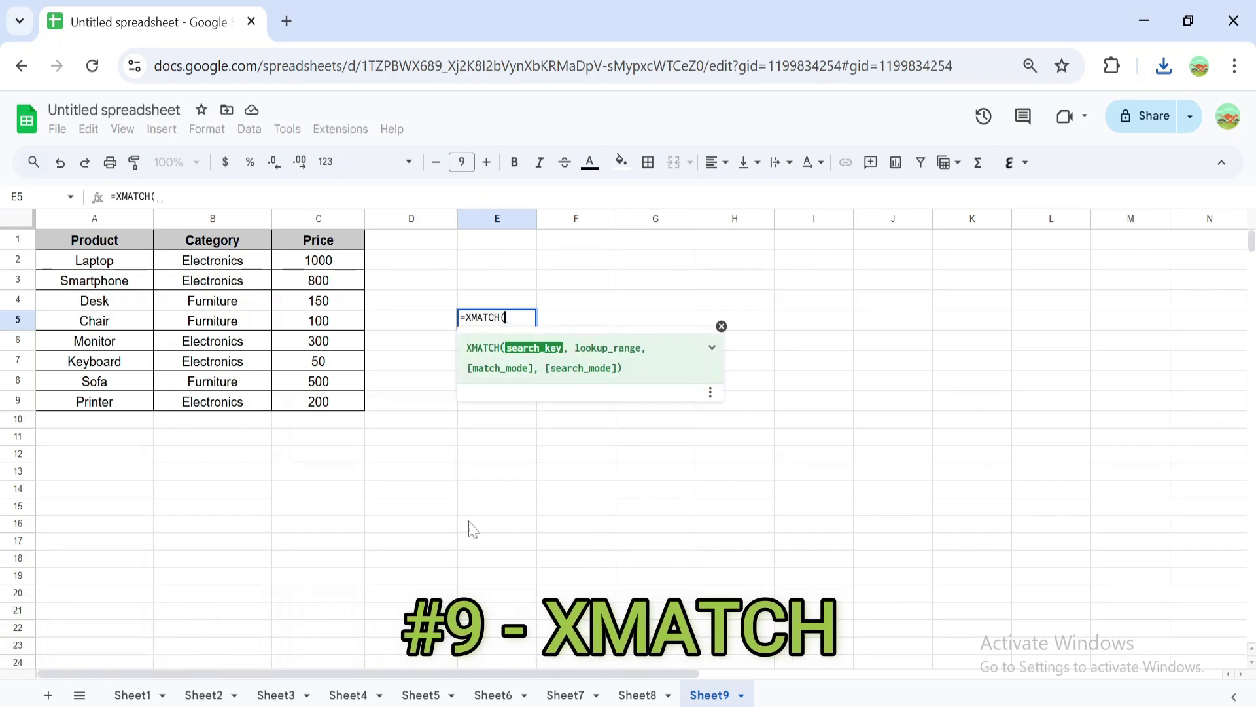
click(115, 325)
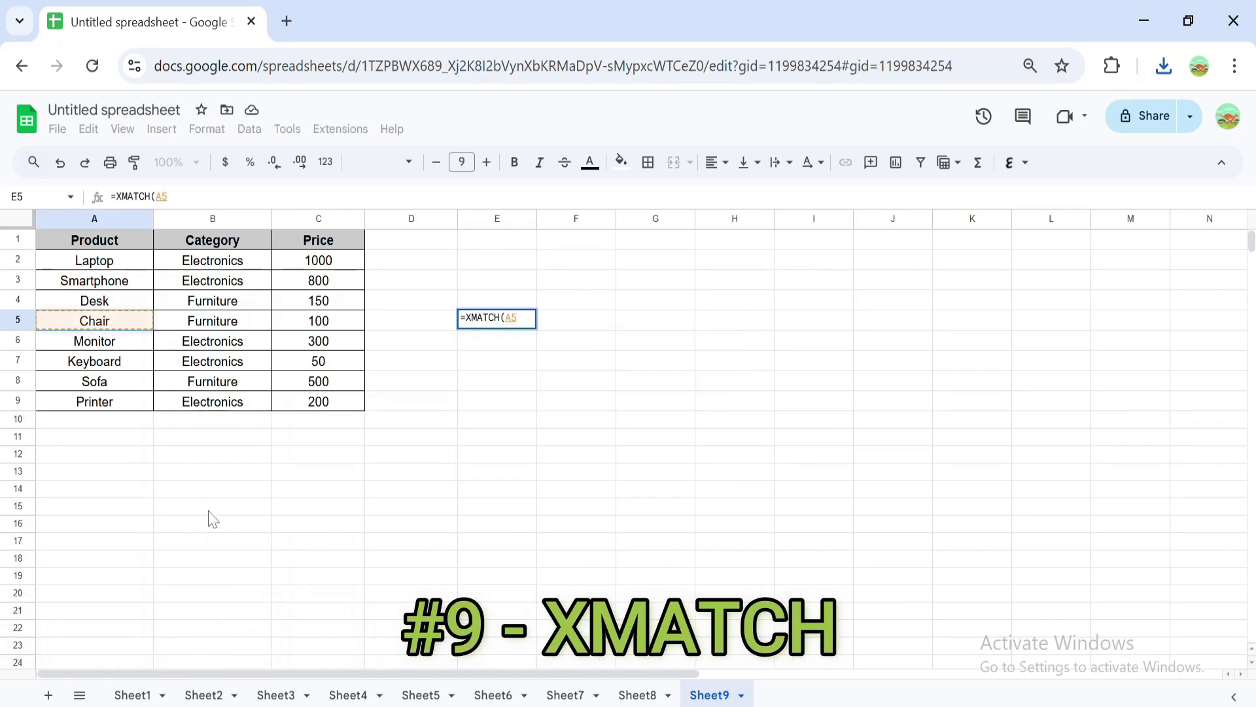
text(,)
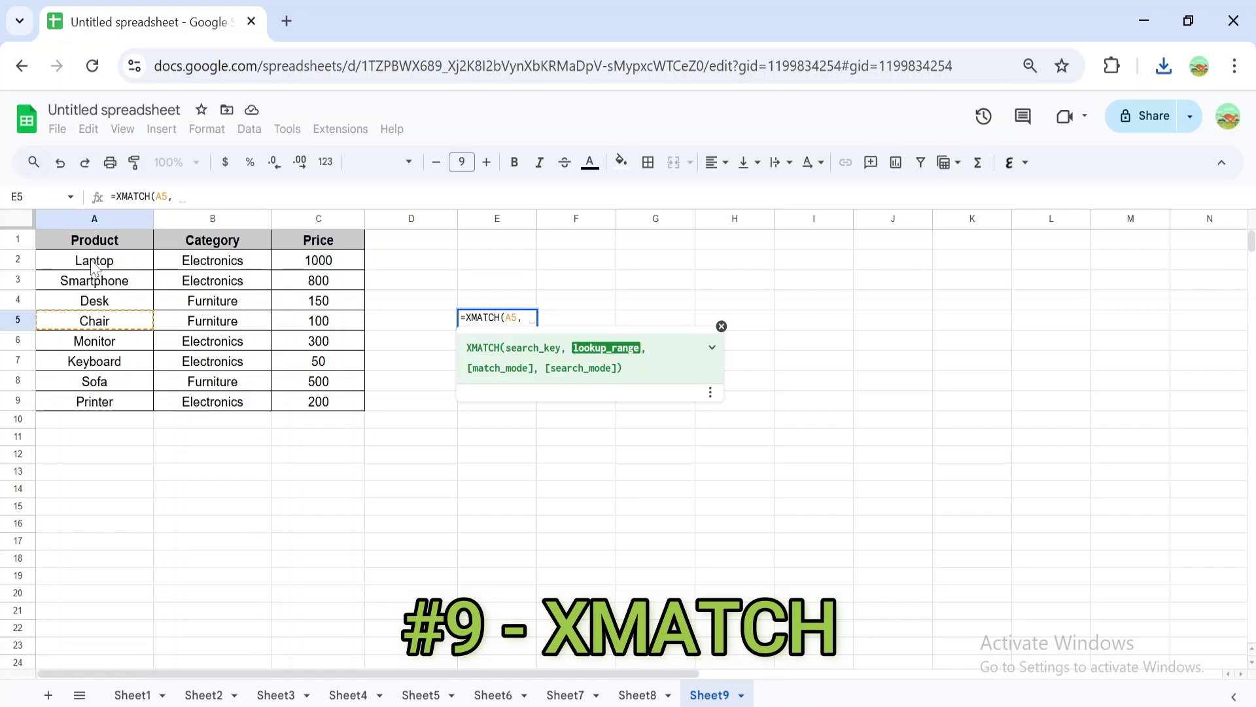
drag(91, 265, 115, 411)
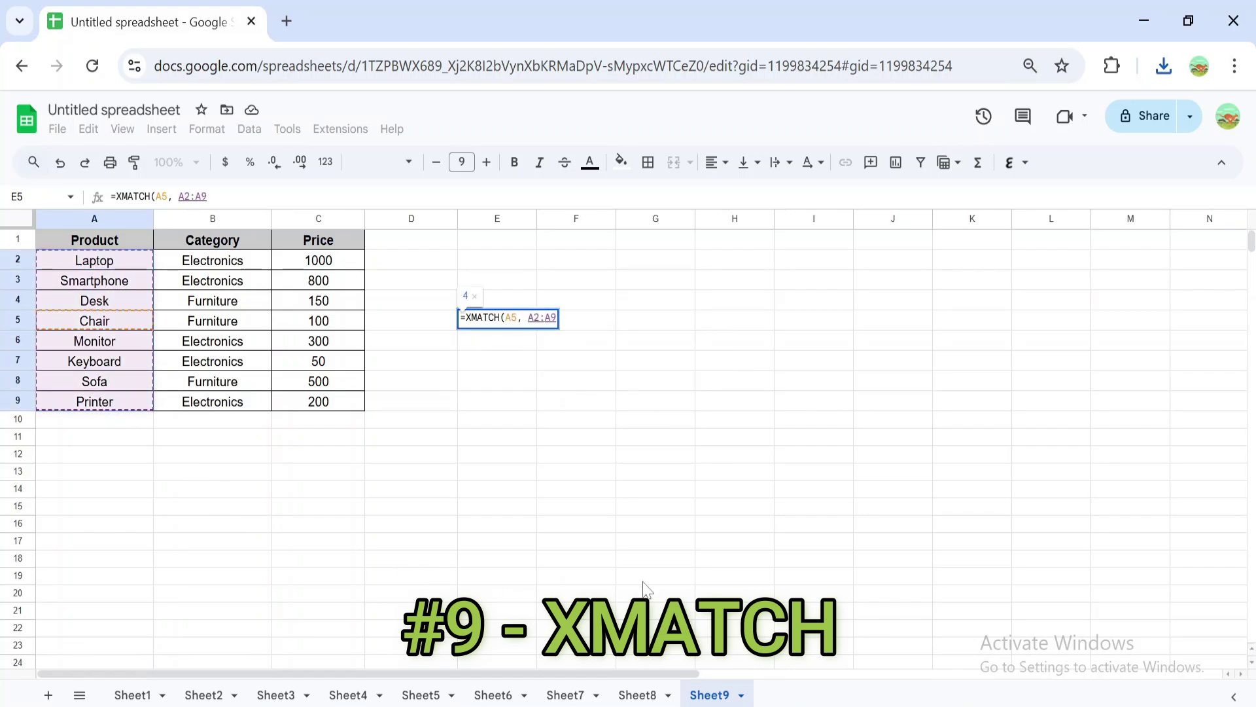
text())
key(Return)
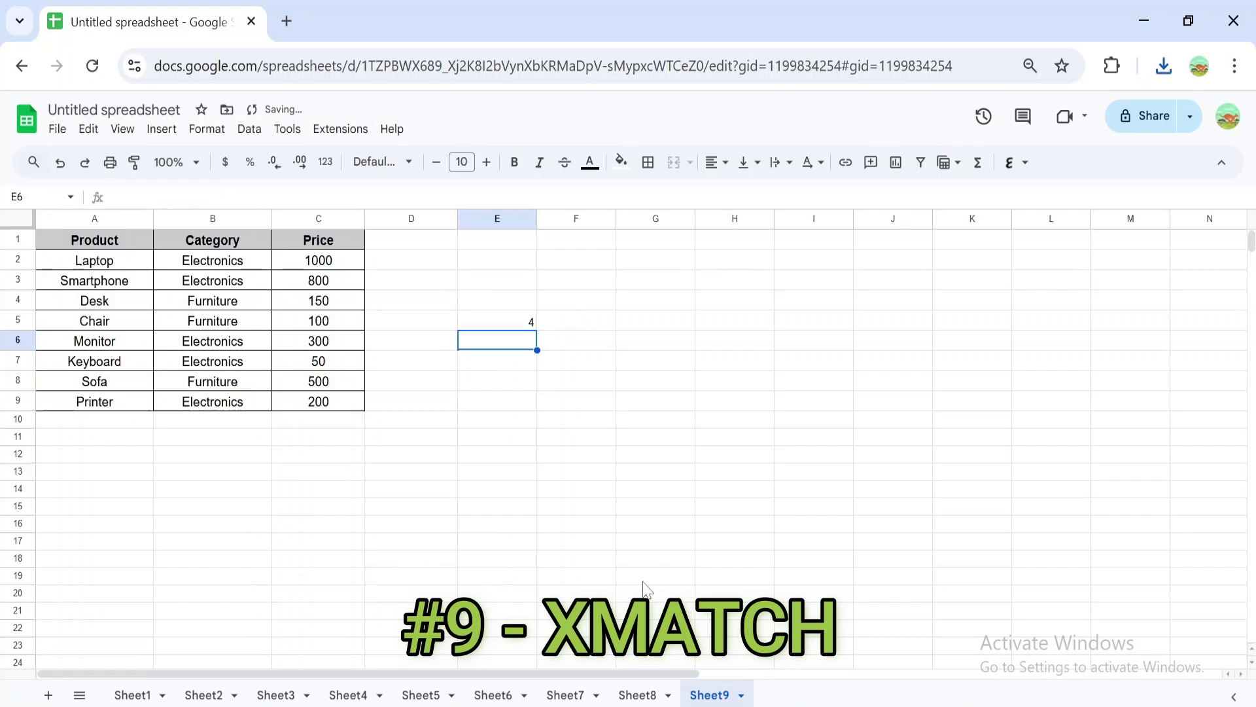
key(Up)
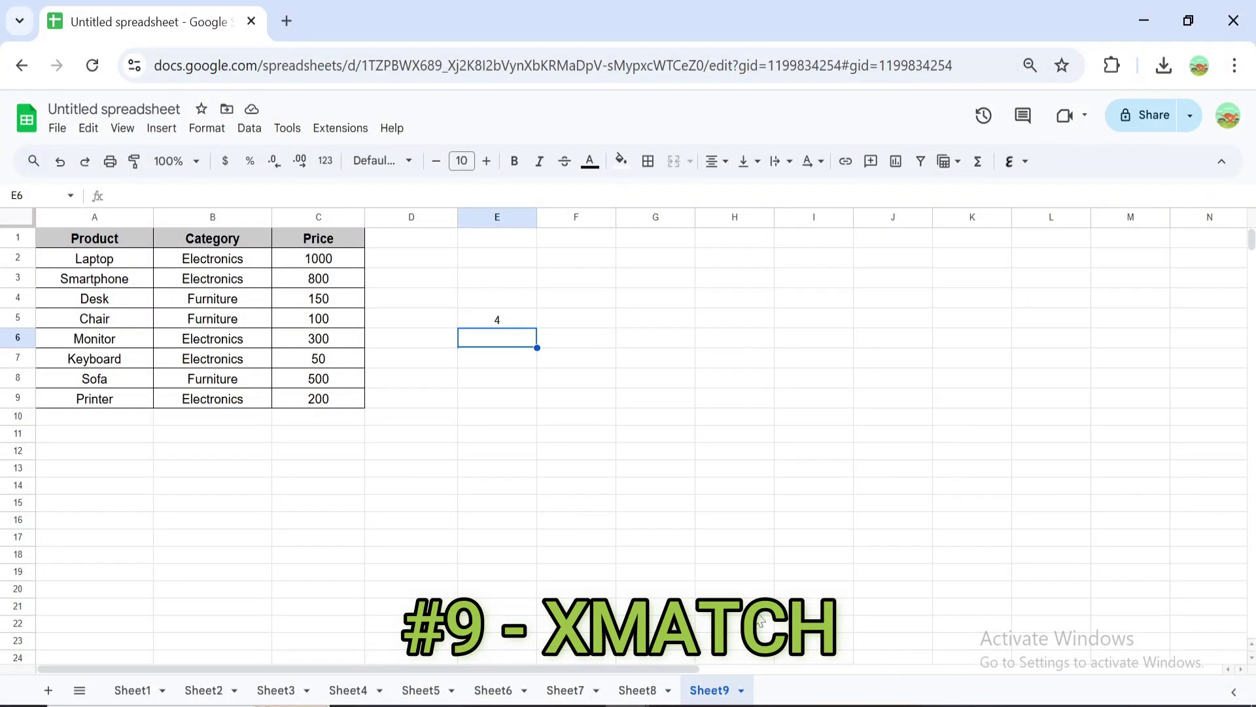
In E6, XMATCH C6's price 300 against the Price column, returning position 5
text(=)
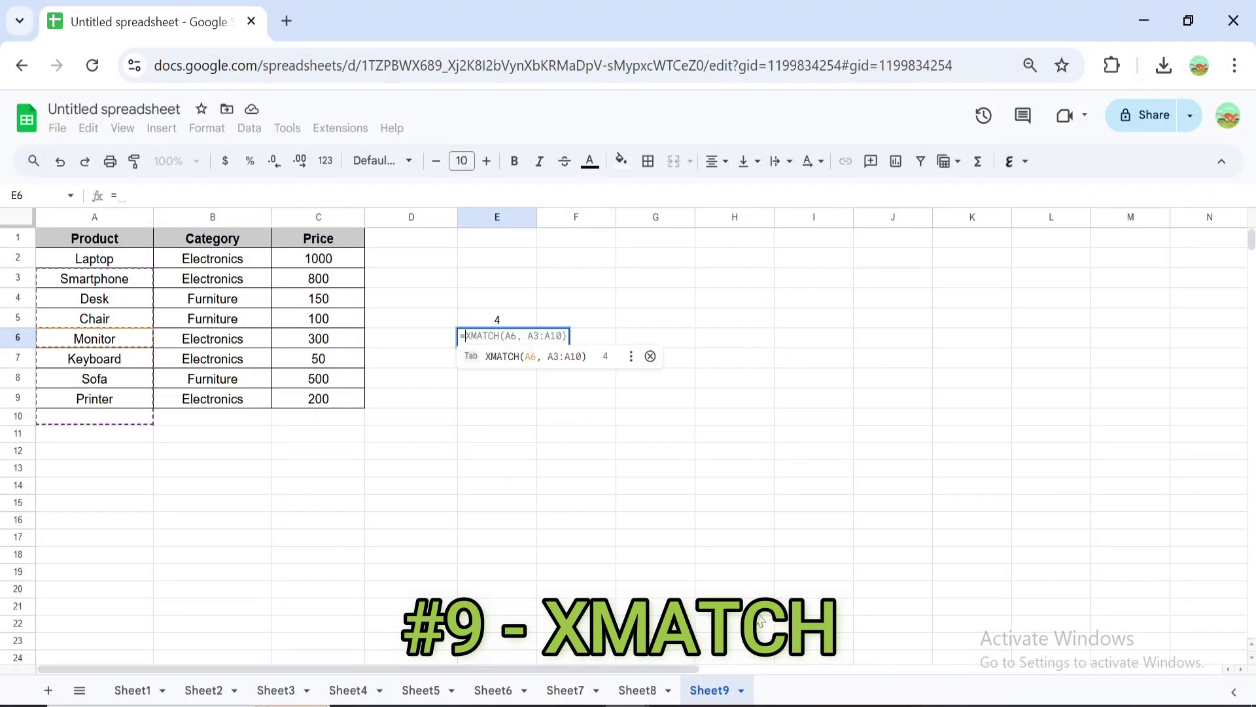
text(xma)
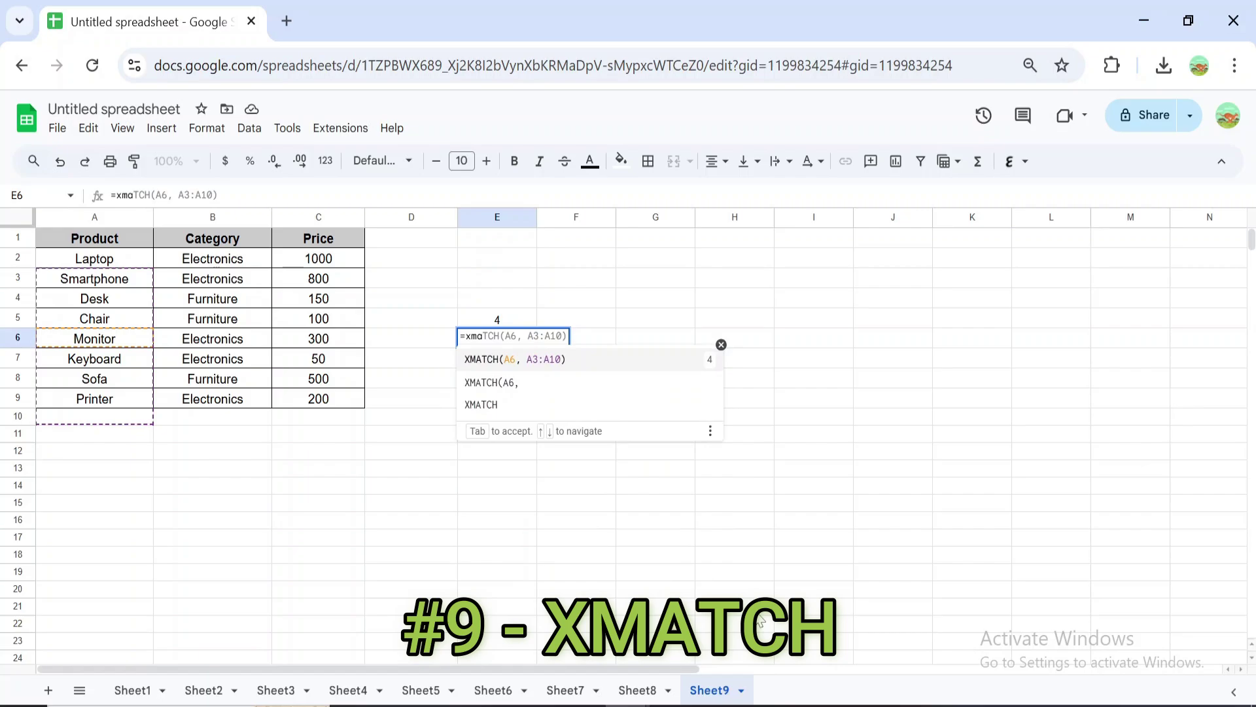
text(tch()
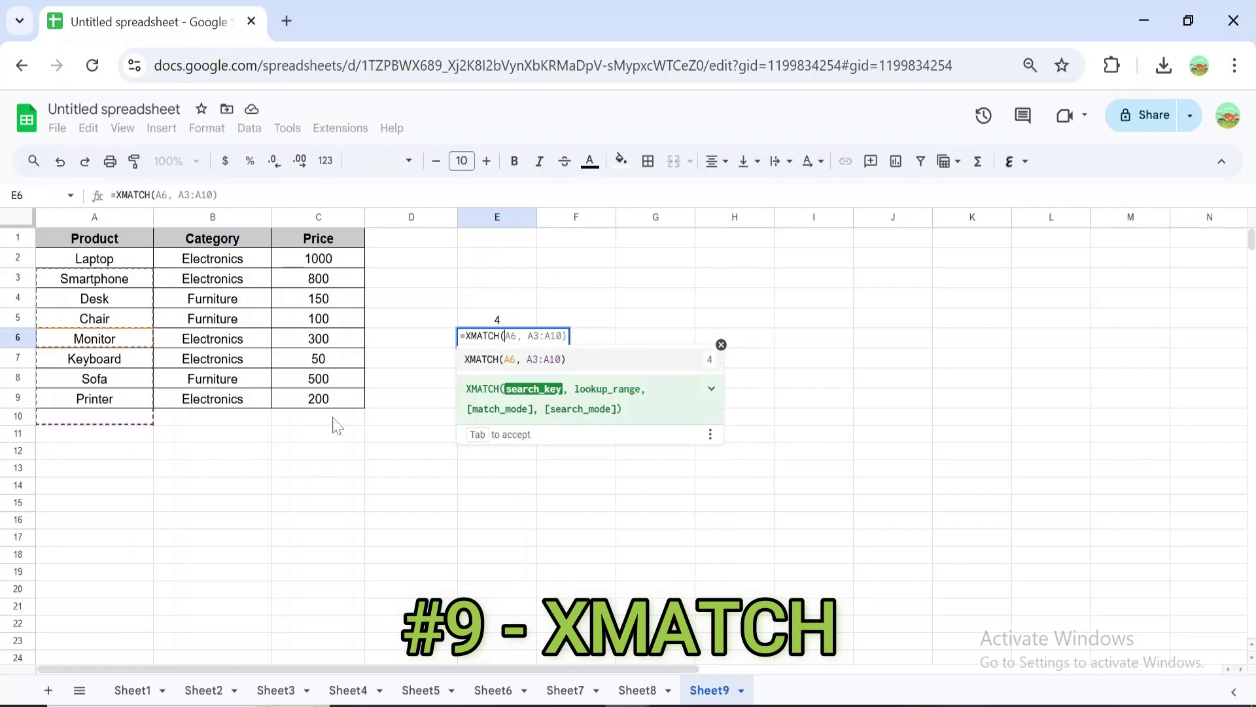
click(326, 347)
text(,)
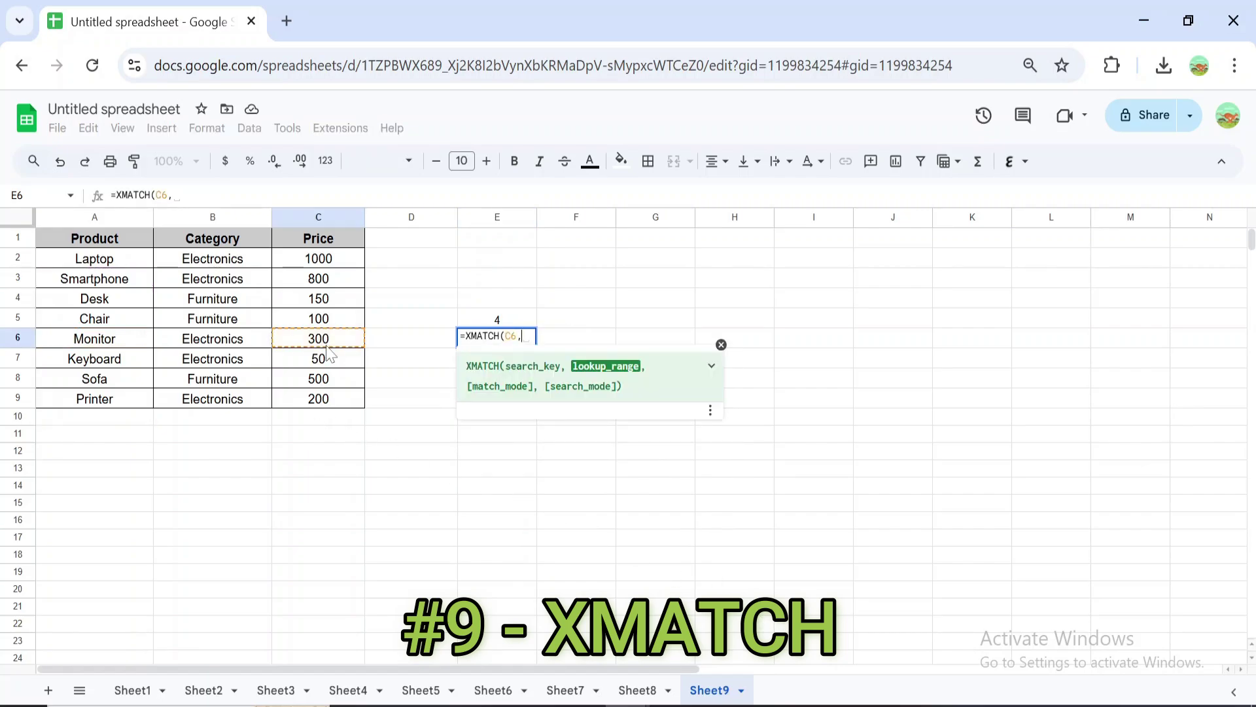
drag(332, 265, 334, 400)
key(Return)
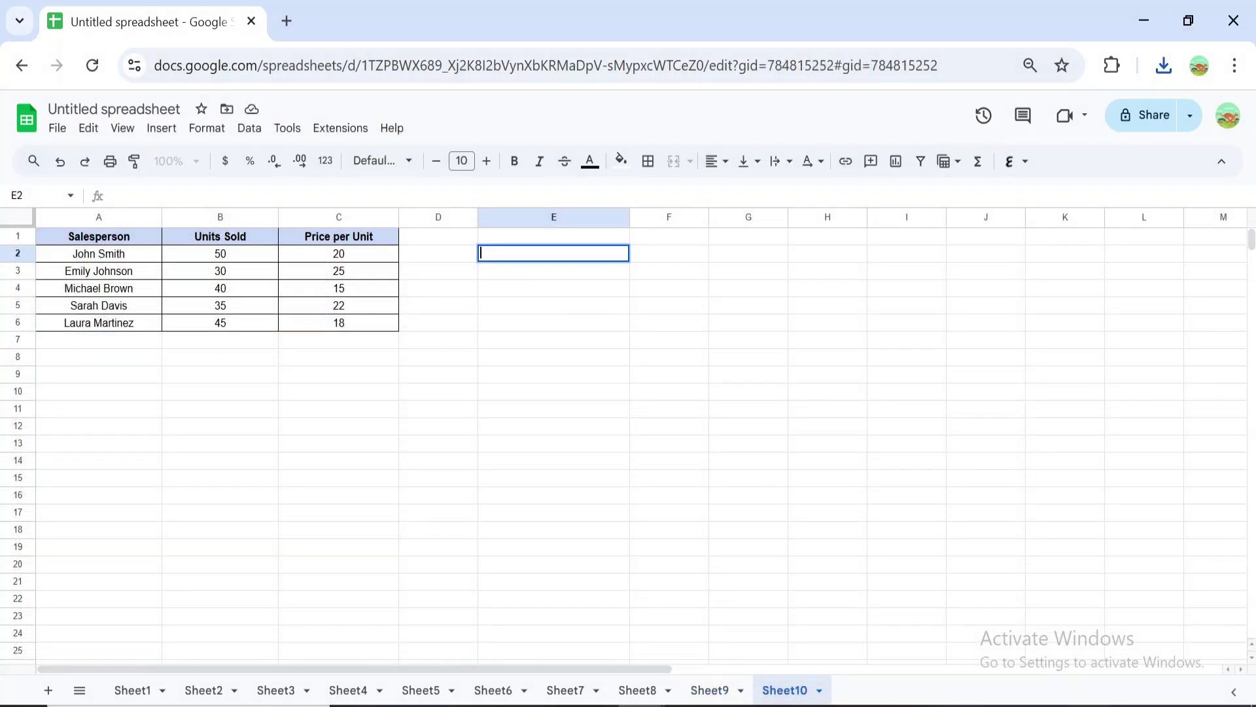
Enter =LET(Units, B2, Price, C2, Units * Price) in E2 so it returns 1000
text(=LET()
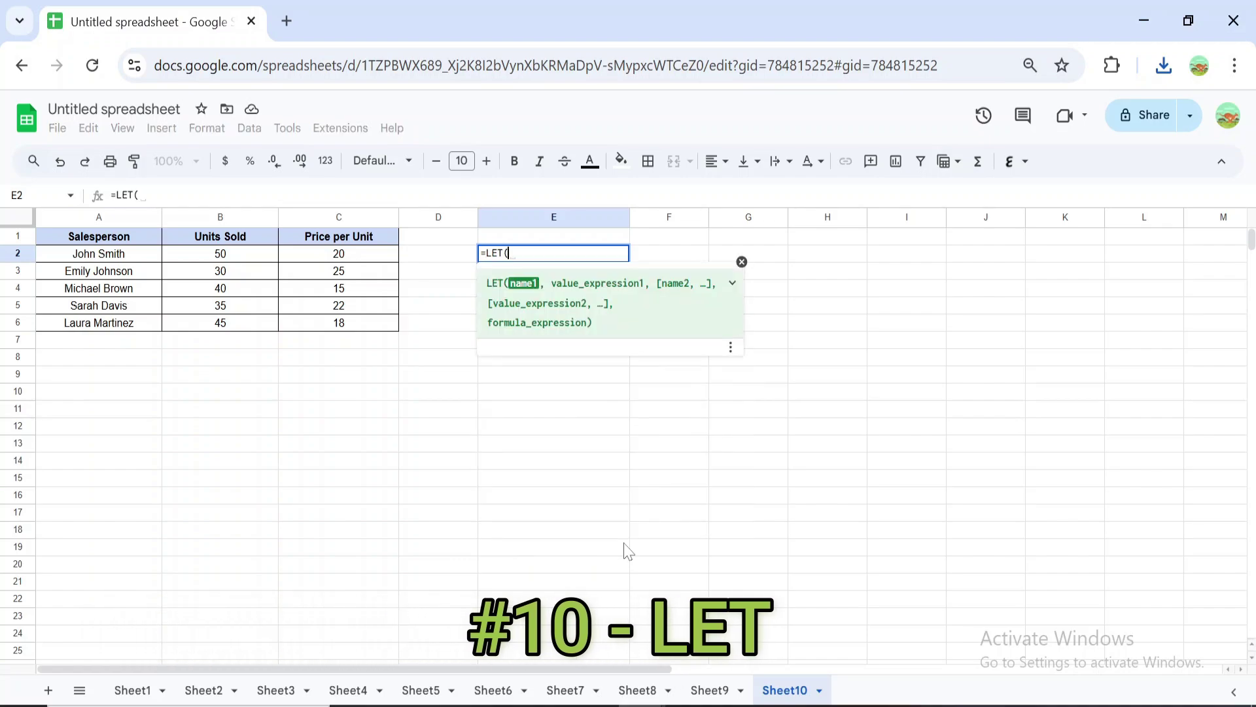
text(Units,)
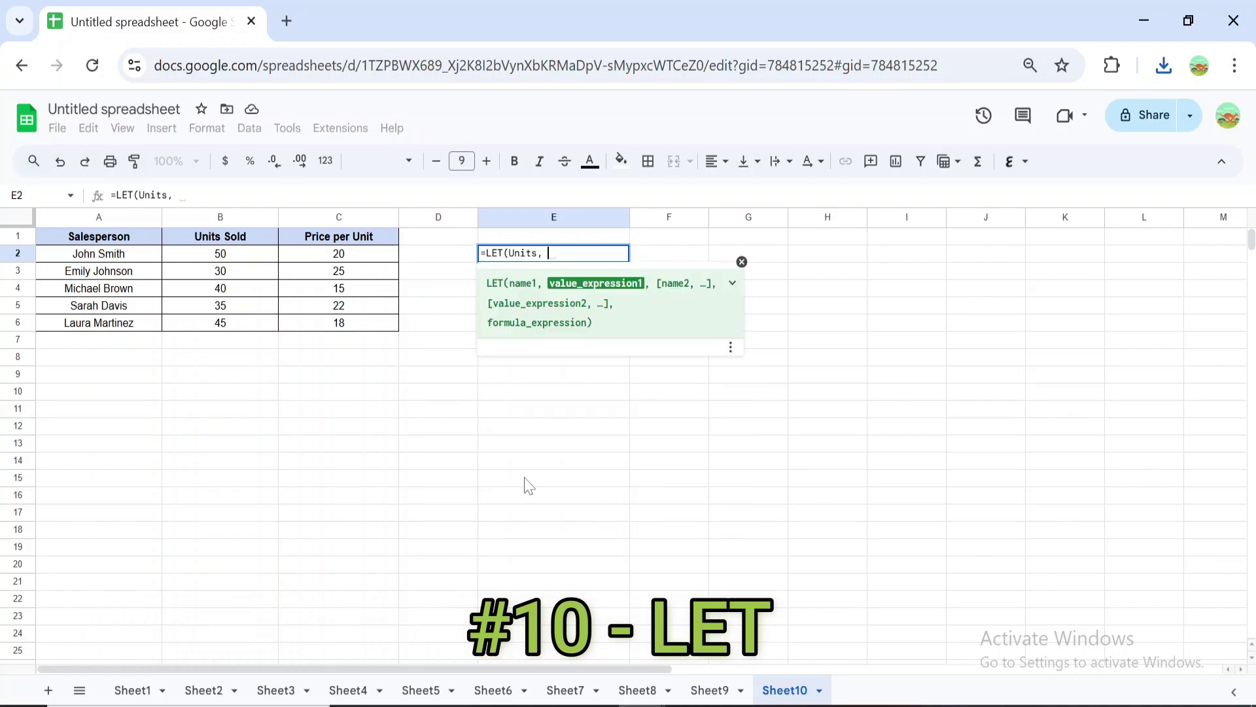
click(238, 258)
text(, B2,)
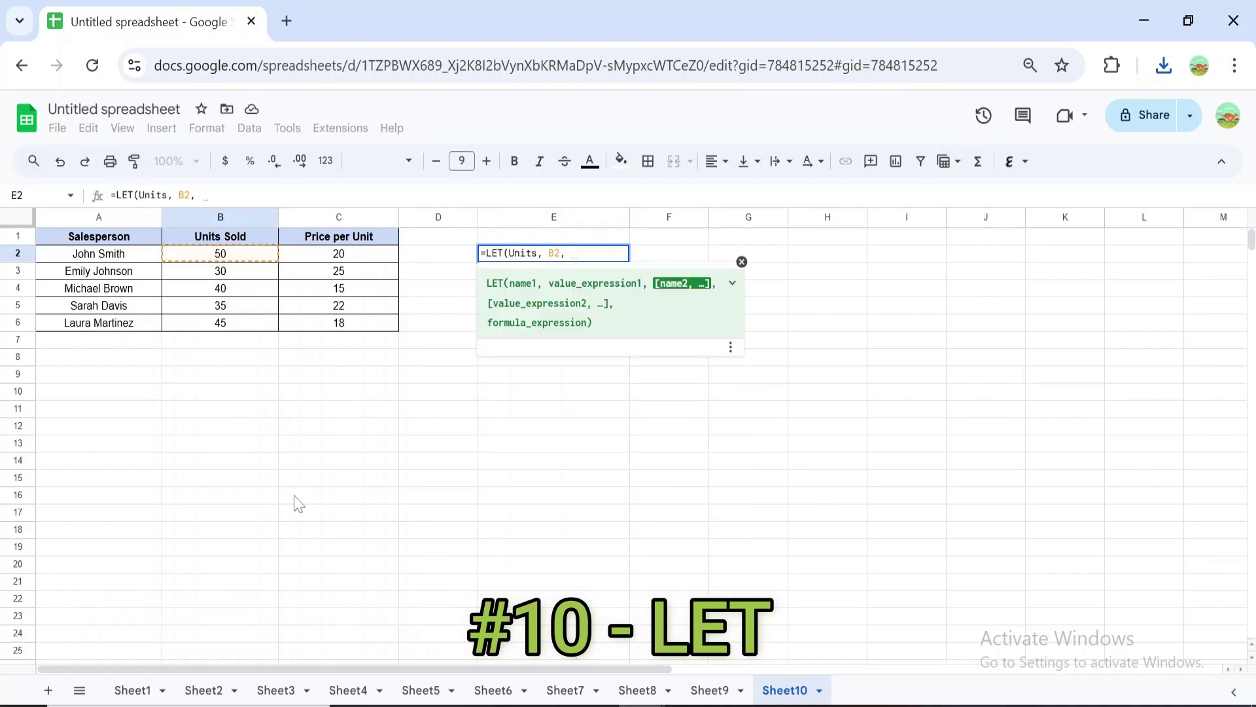
text(Price,)
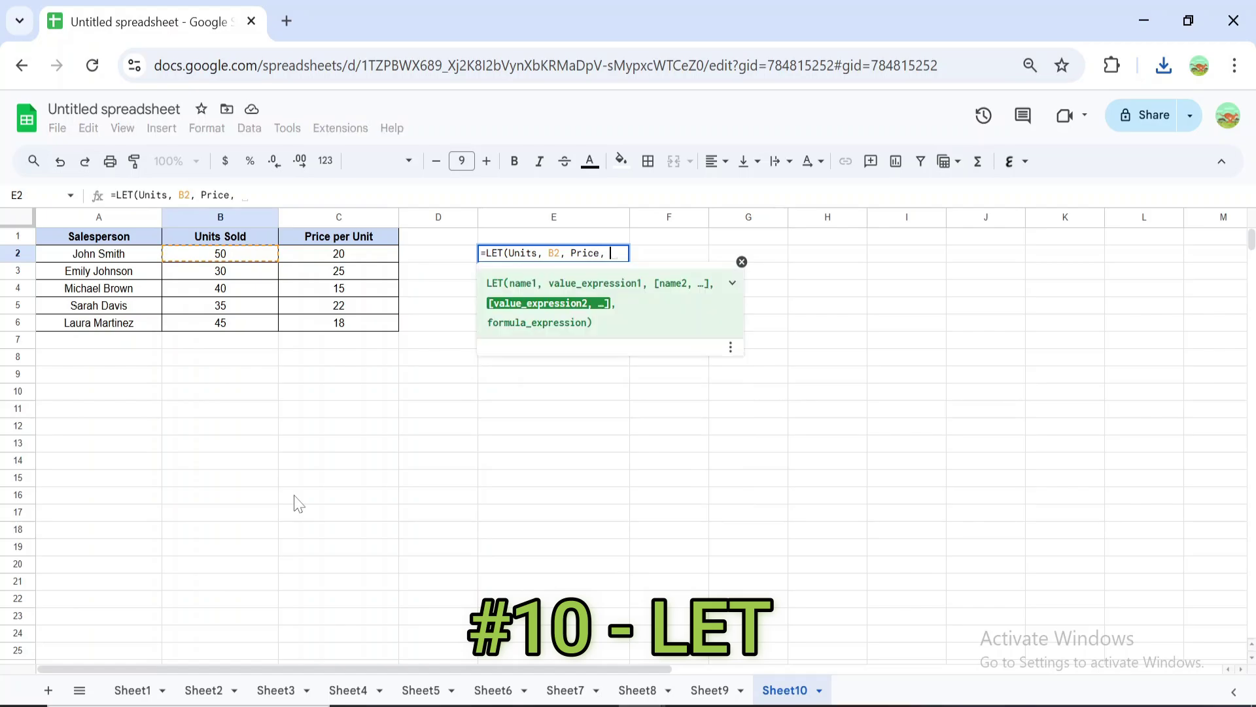
click(335, 259)
text(, C2,)
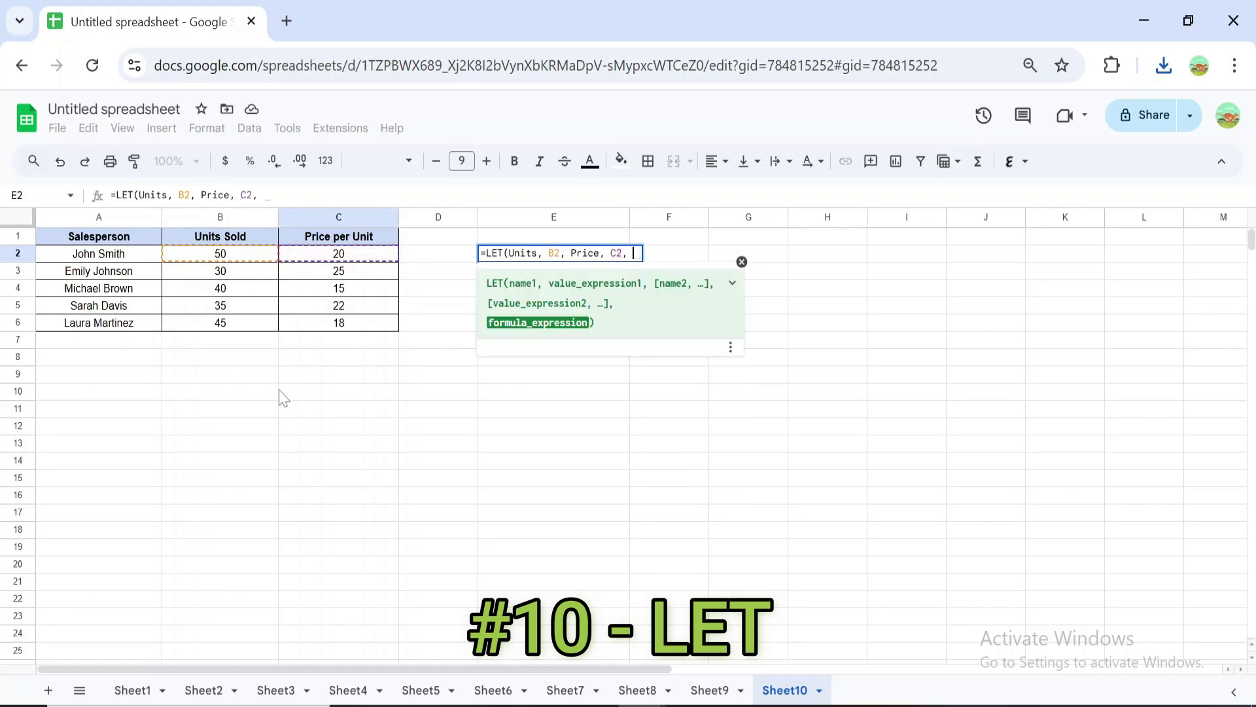
text(Units)
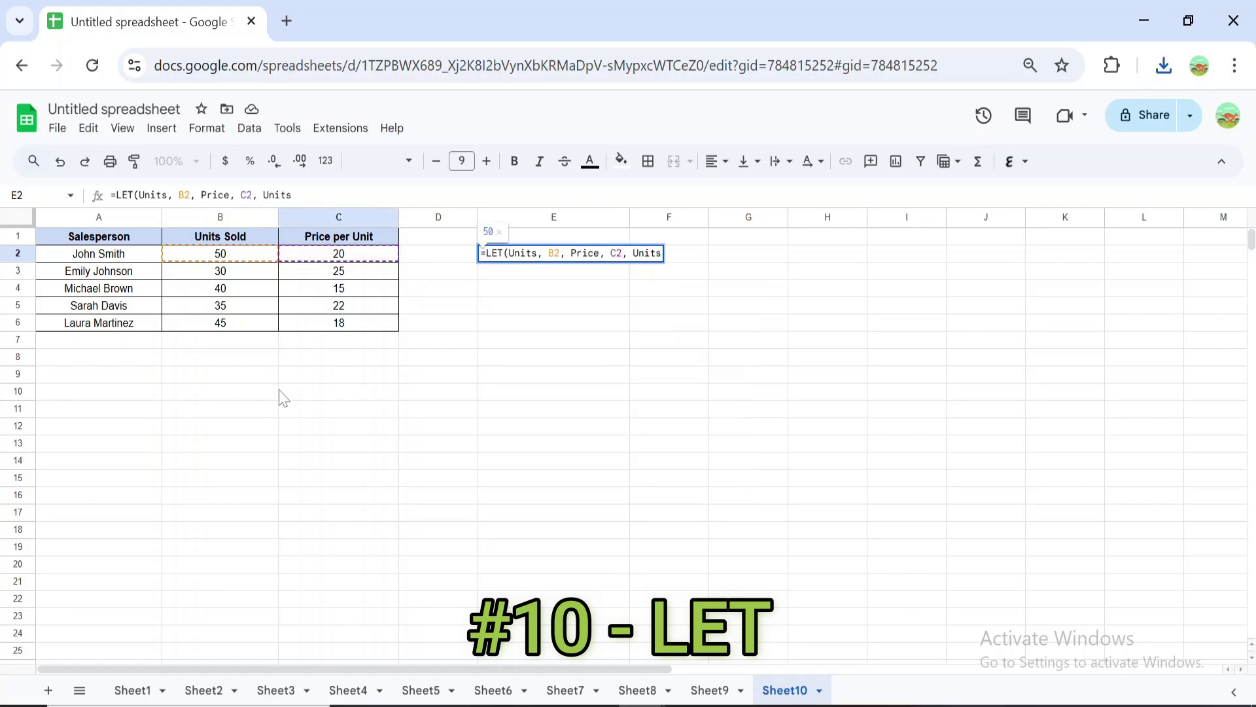
text( * PRICE()
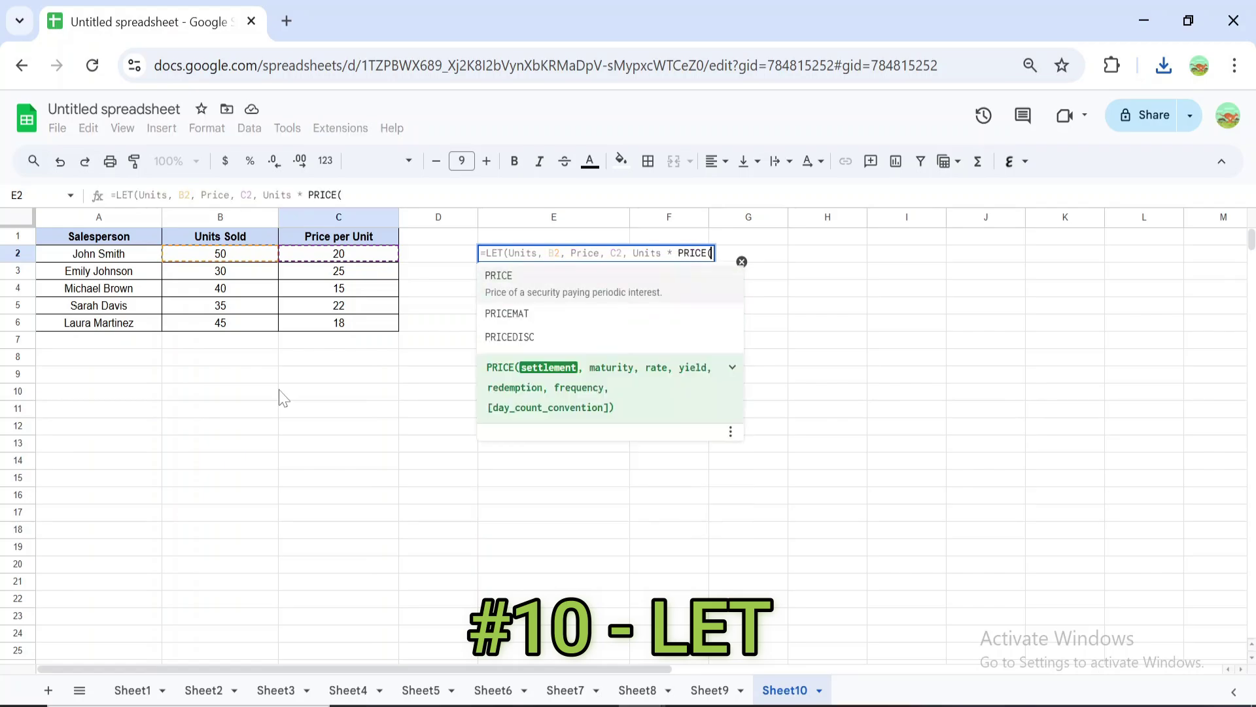
key(BackSpace)
text())
key(Return)
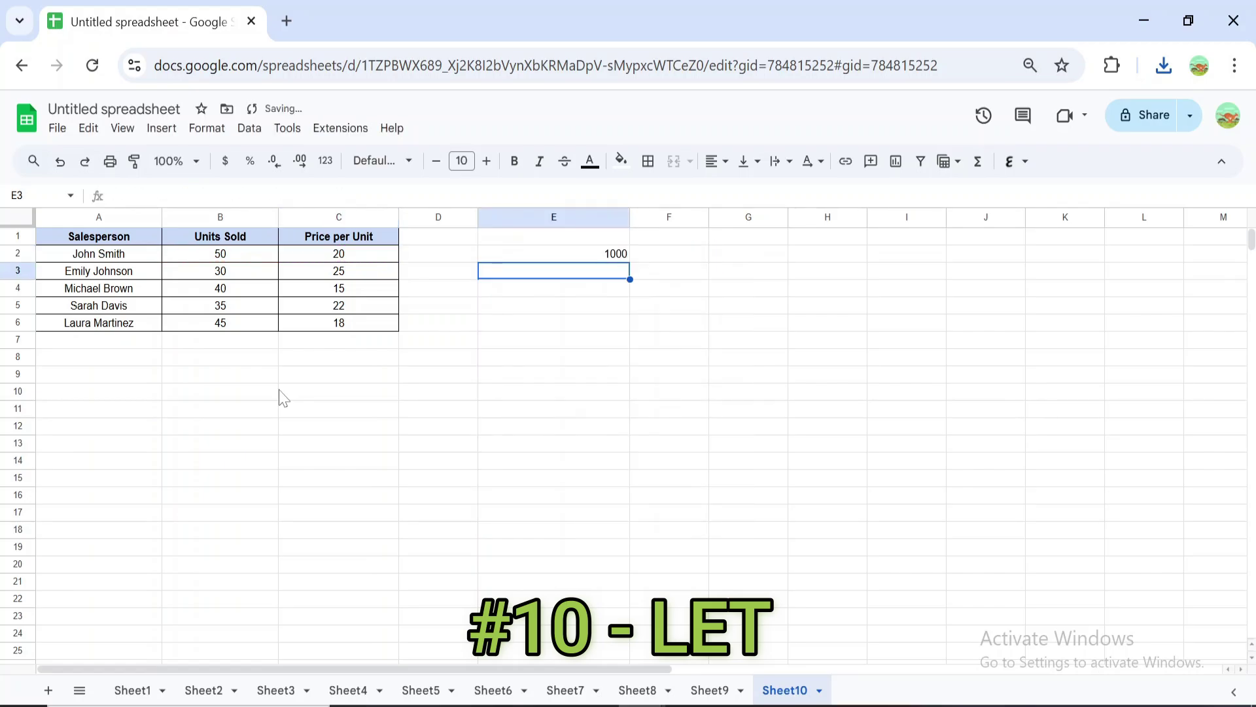